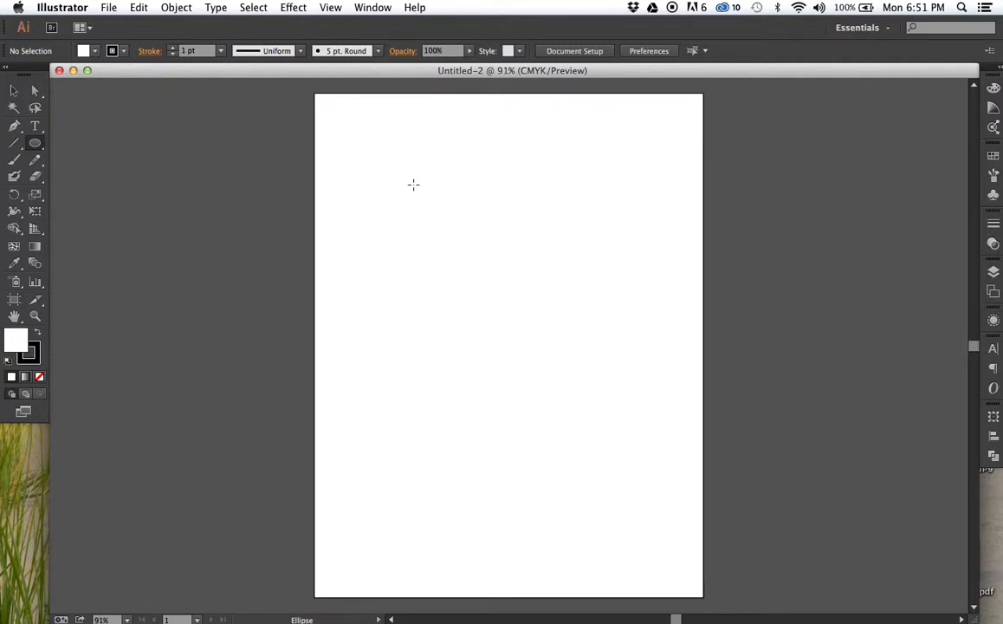
- Draw a large circle in the upper middle of the artboard with the Ellipse tool
left_click_drag(413, 183, 593, 397)
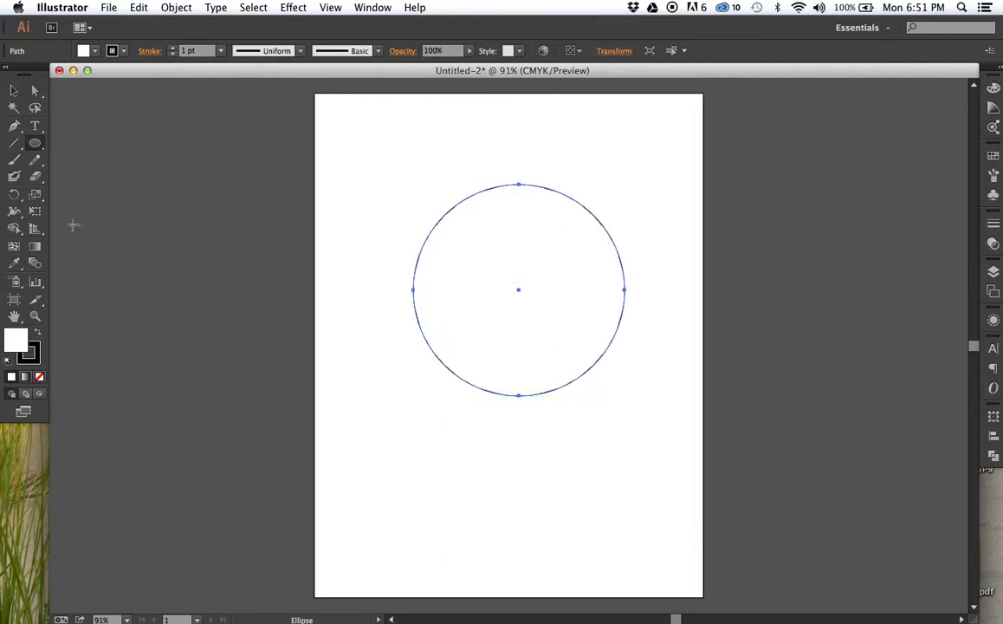
- Add a line of placeholder point text starting inside the circle, and delete that text
left_click(32, 130)
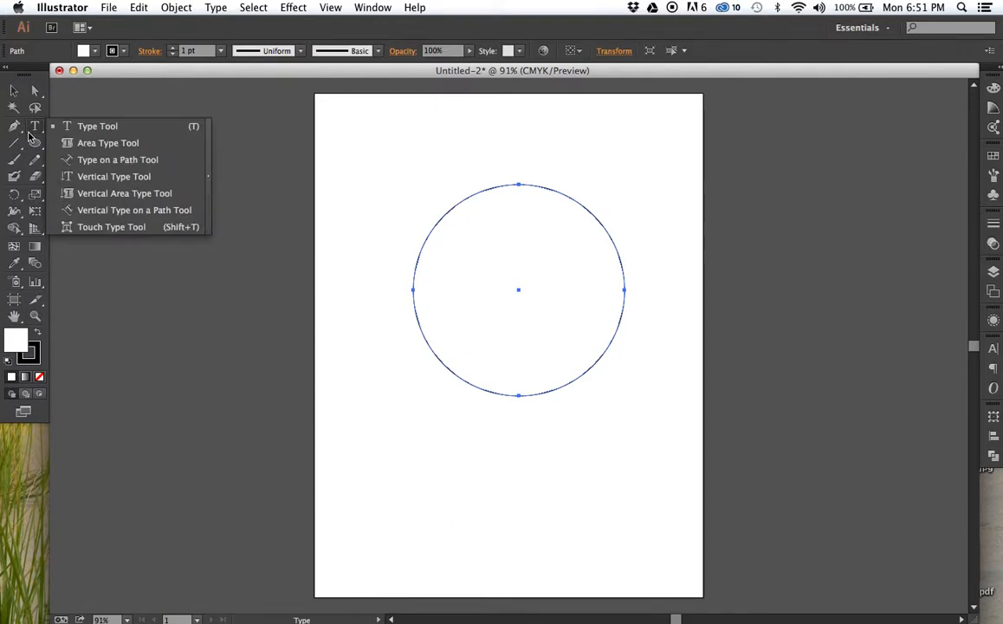
left_click(73, 126)
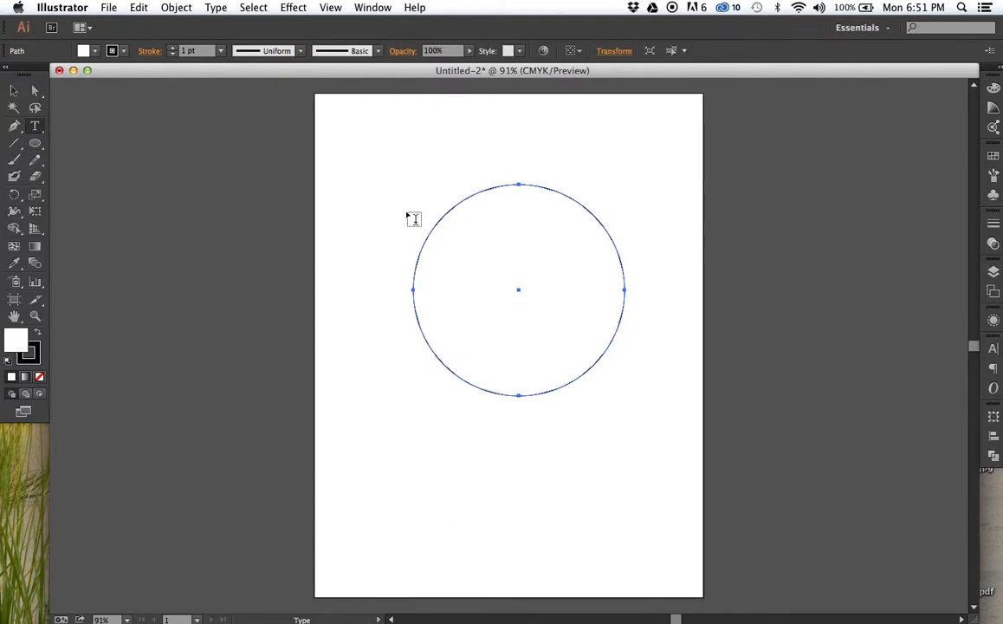
left_click(460, 242)
type("asdfj;lksdjfak;lsdjfasldjf'asdfja'sdfjl")
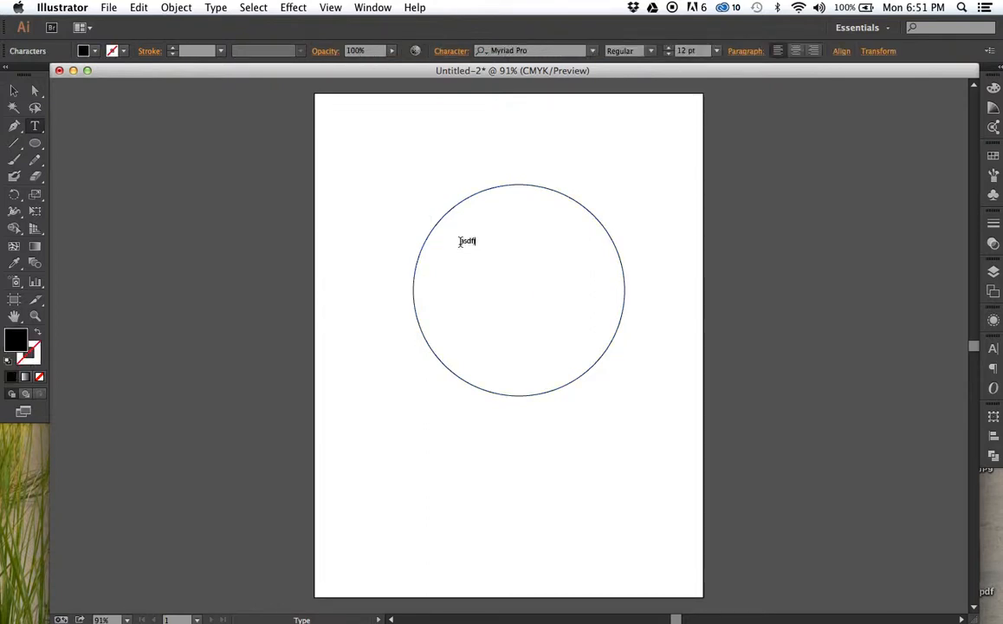
type("'asdfjlas'ldfj'dlfj'ldfj'dslfj'dsfl;j")
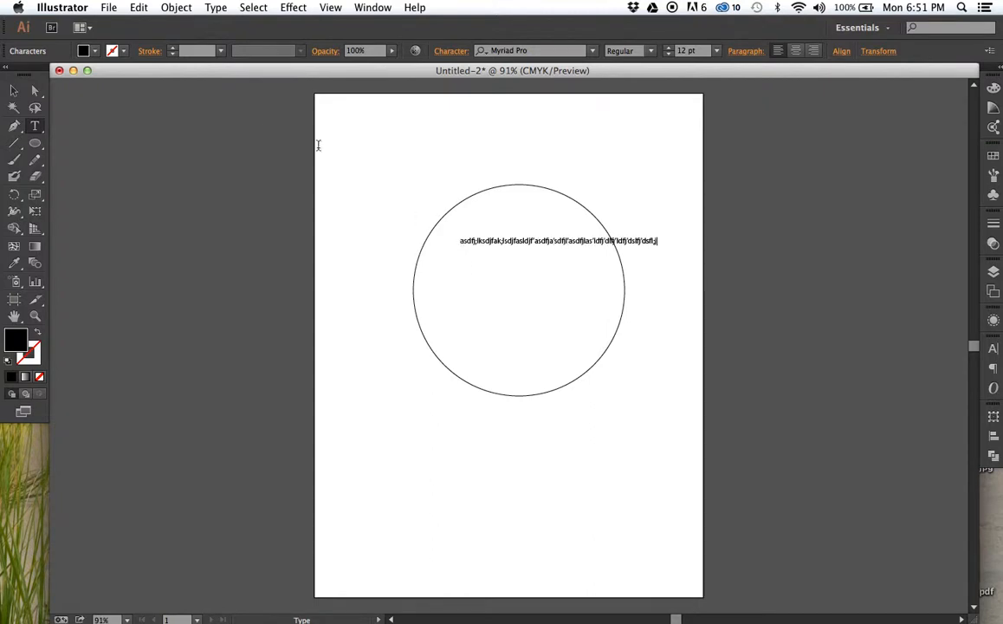
left_click(14, 90)
key("Delete")
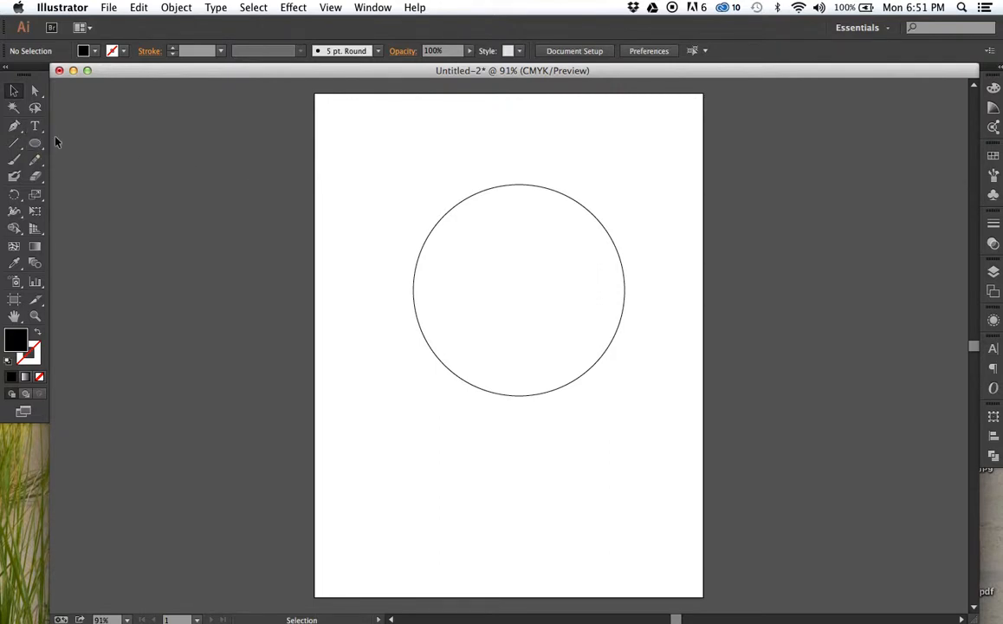
- Turn the circle into an area type container with the Type tool and fill its upper part with several lines of placeholder text
left_click(429, 247)
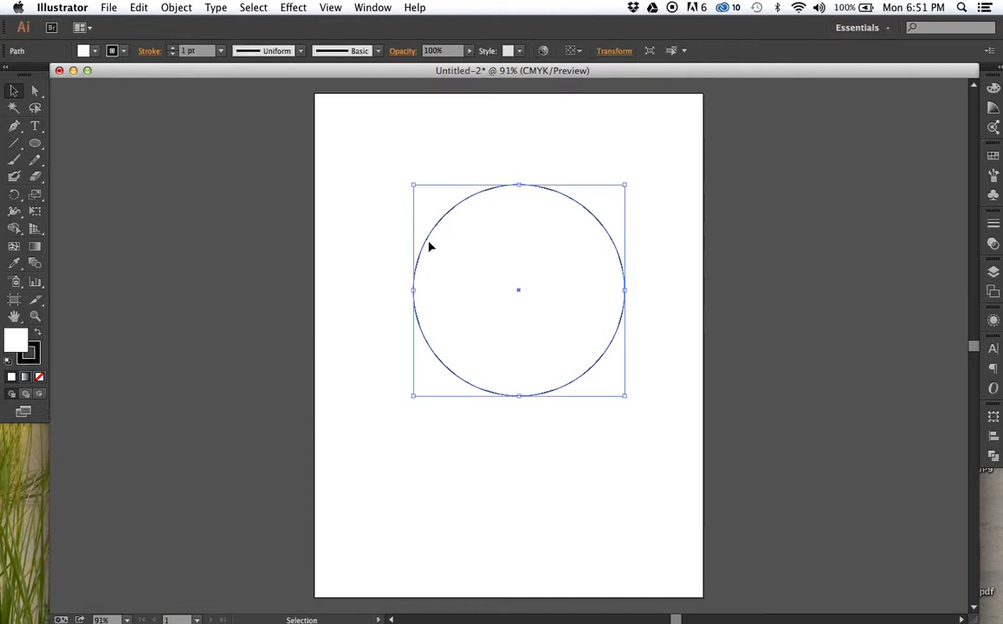
key("t")
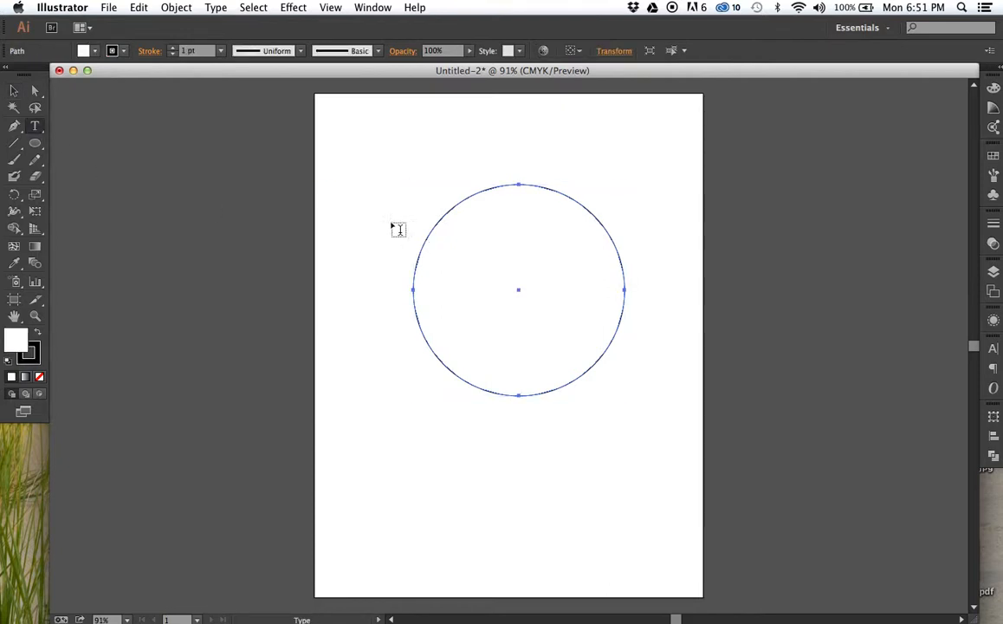
left_click(439, 244)
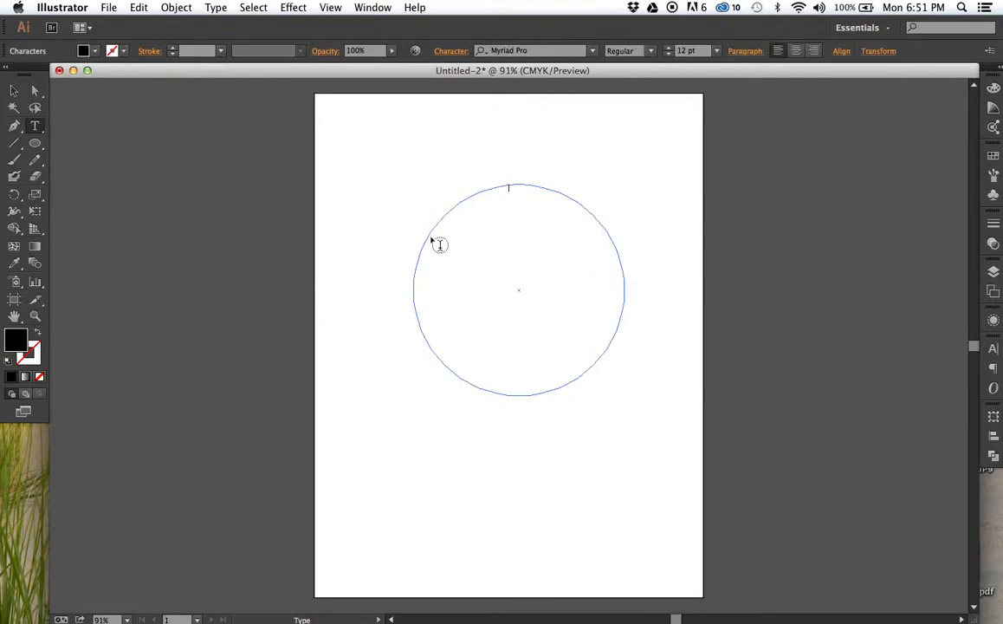
type("a;lksj- fa;lsdkfj a;ldkjf ad;lfjk")
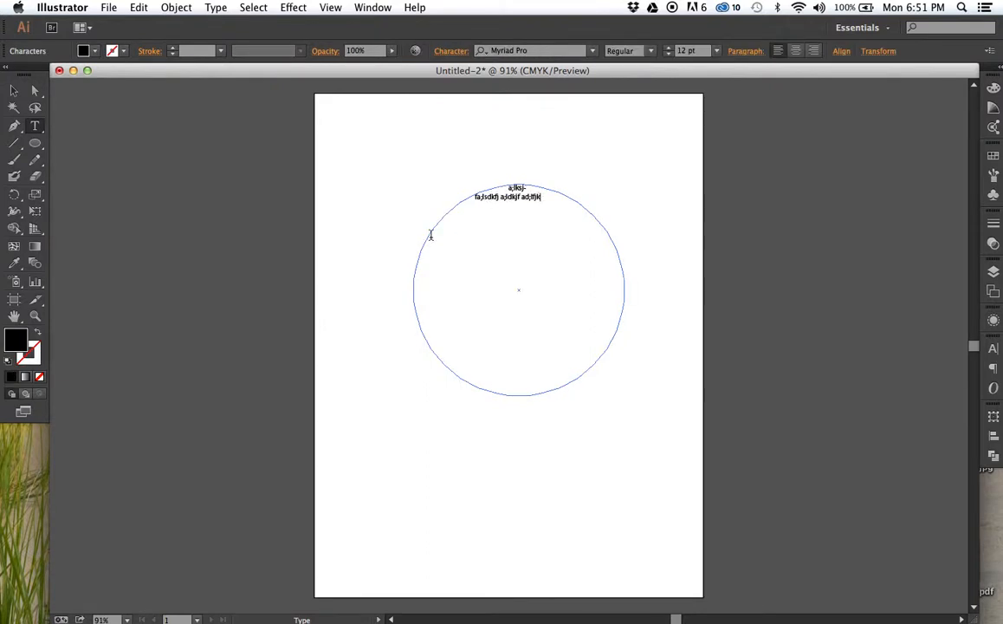
type(";adjk- f;alkdfj ads;klfjad;sfja;sdlkfjad;lfk- jads;fkljad;lfkja dfa;djkf adljf;asldkfj ad;slkfja")
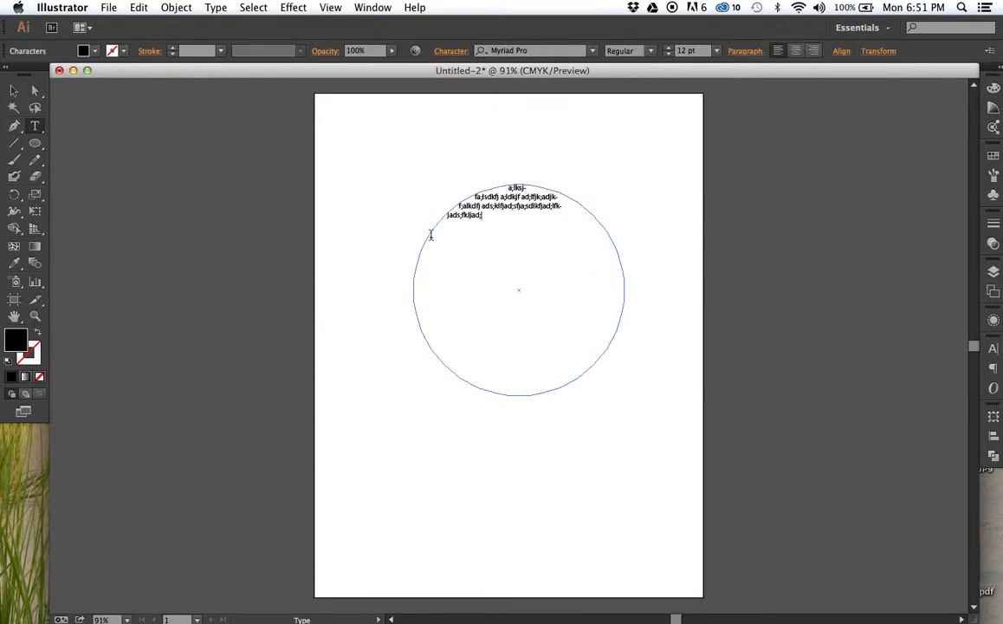
type("s- d;klfjadkfj adflkjadf adsfkja;sdfkljads")
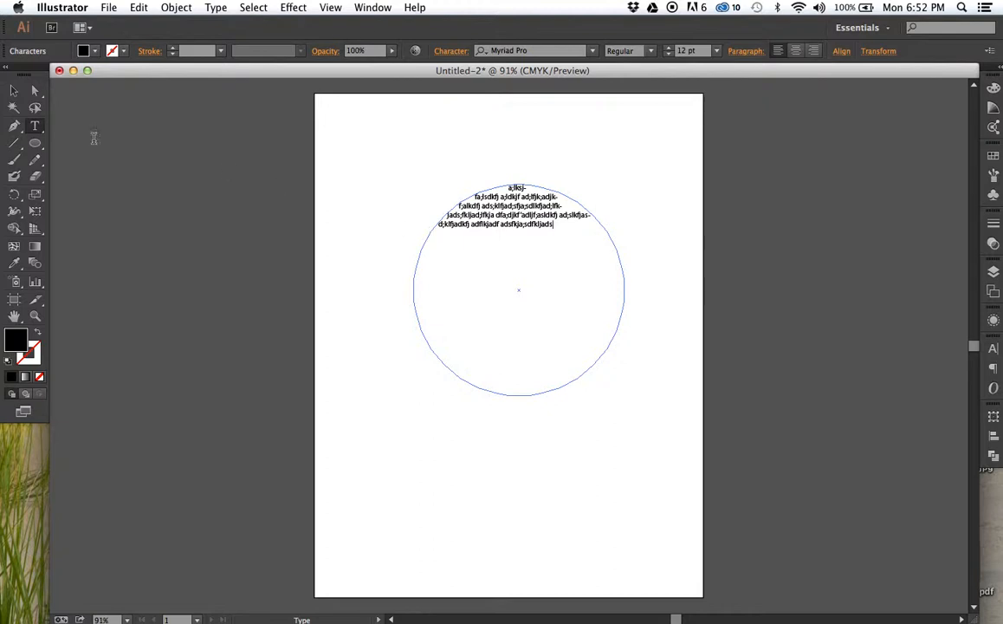
- Undo the placeholder text entered inside the circle
left_click(17, 89)
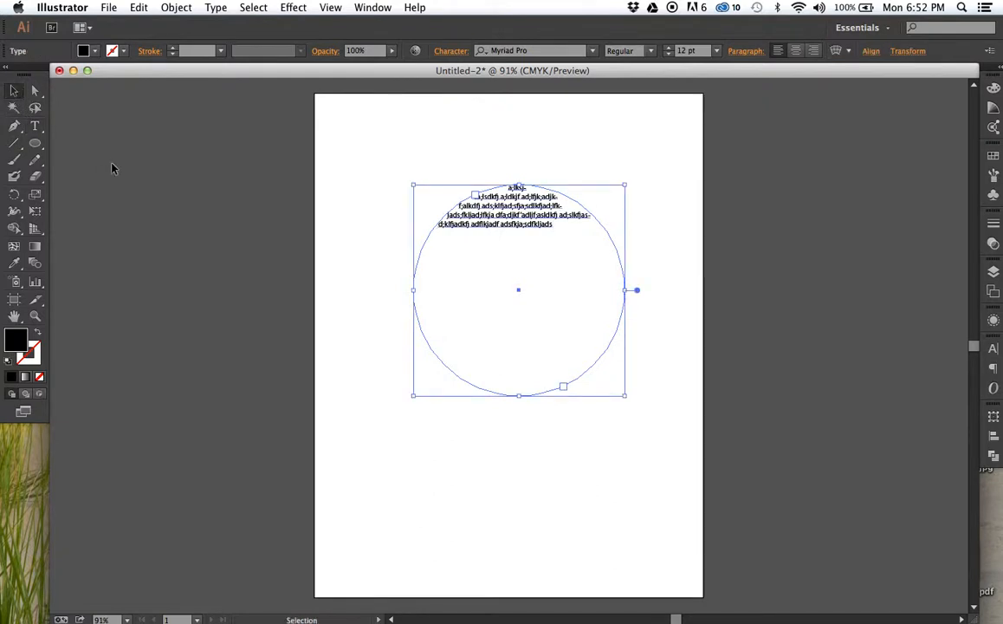
key("super+z")
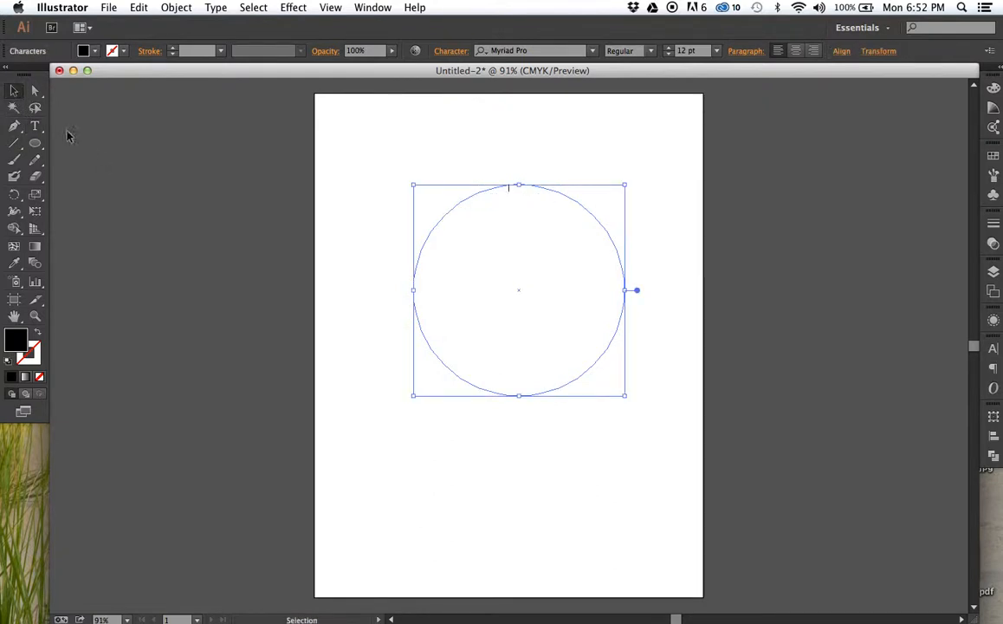
key("Delete")
left_click_drag(407, 200, 486, 278)
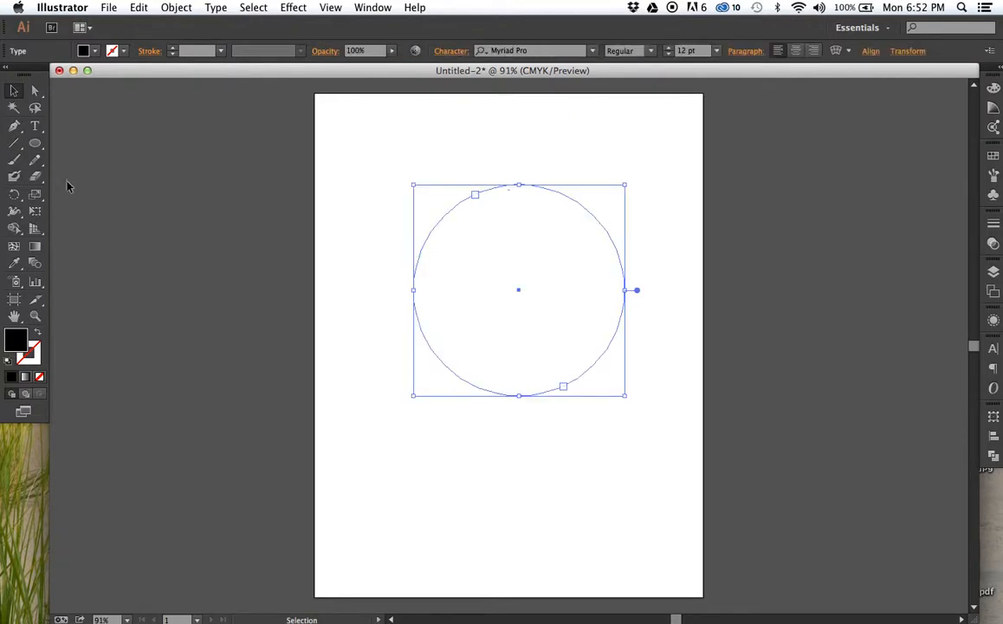
- Try placeholder text on the circle with the Type on a Path tool, and undo back to the plain stroked circle
left_click(36, 127)
left_click(36, 127)
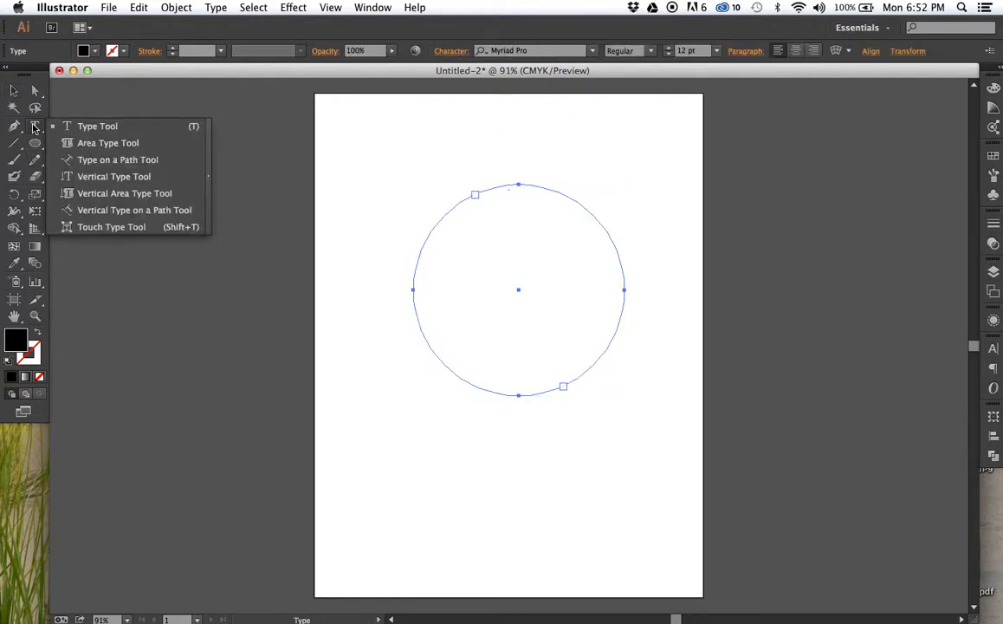
left_click(86, 164)
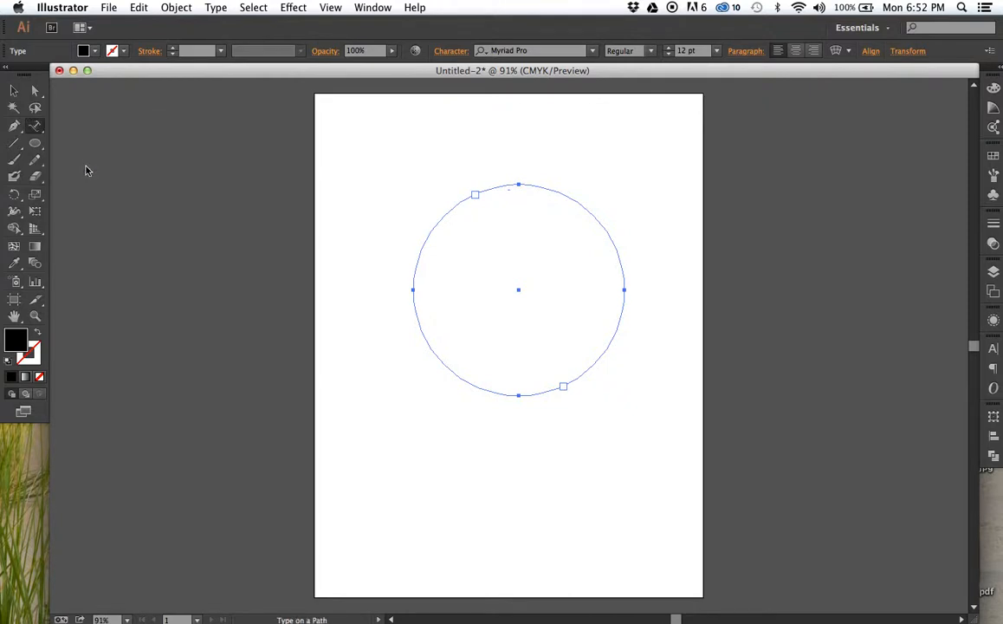
left_click(429, 234)
type("a;sdlfjal;kjsfd;klajf")
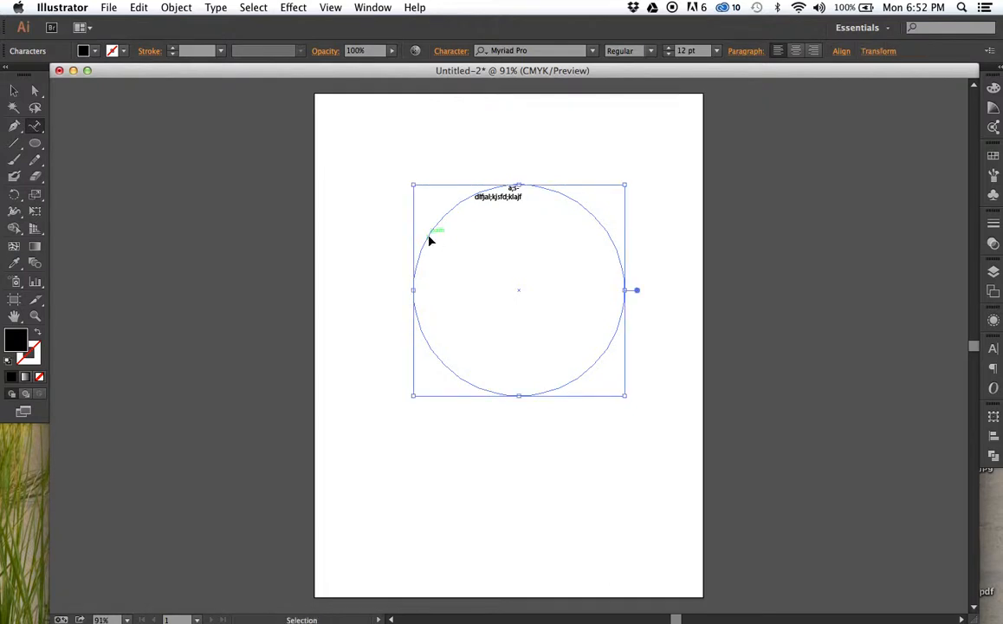
key("super+z")
key("super+z")
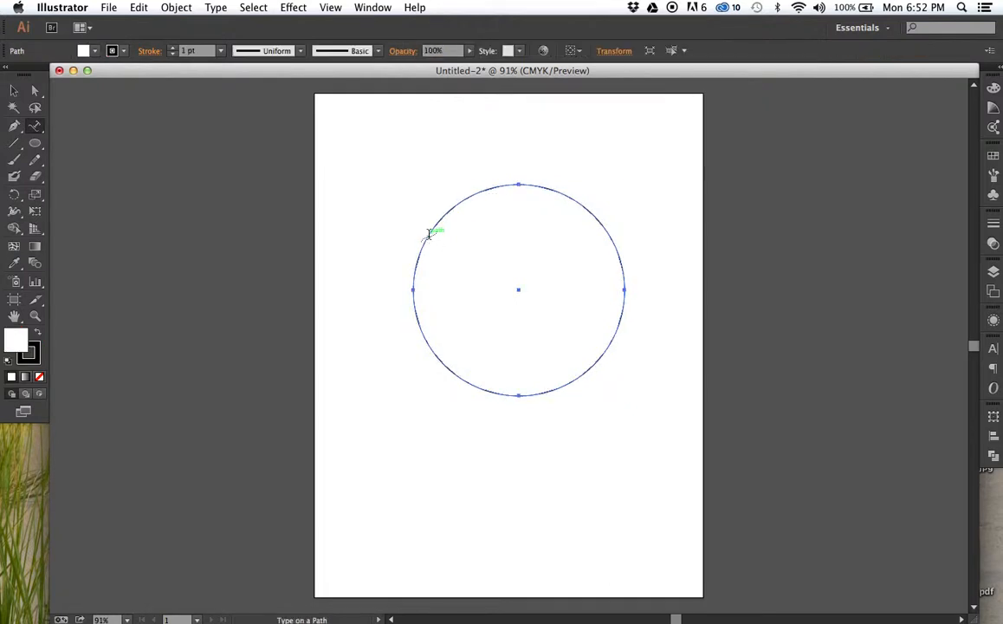
- Place the text "Type on a Path is fun!" along the circle's outline, starting at its upper-left side
left_click(424, 234)
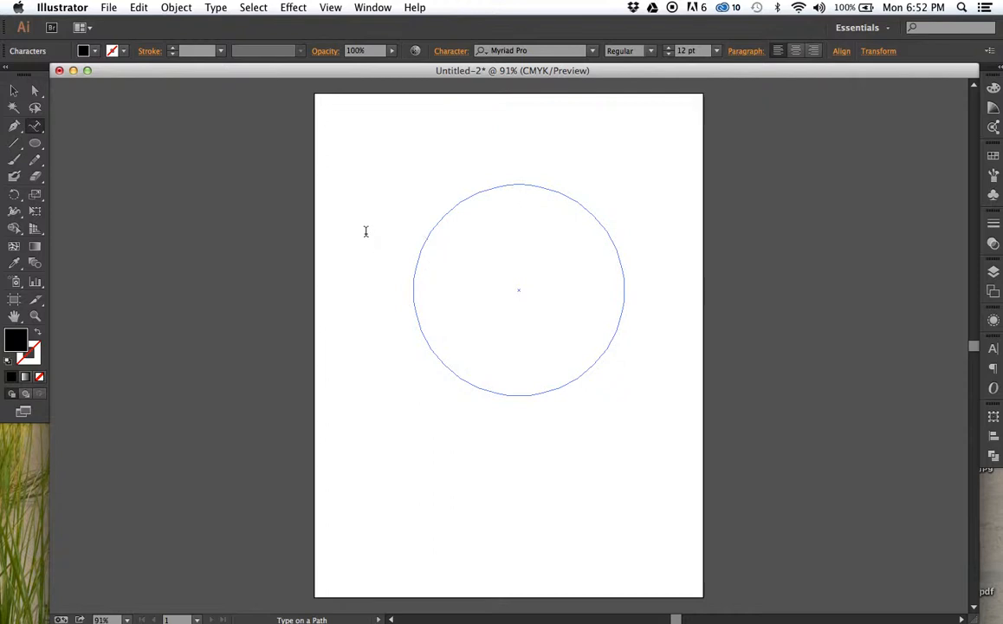
type("Type on a Path is fun!")
- Select all of the path text and set its font size to 48 pt
key("super+a")
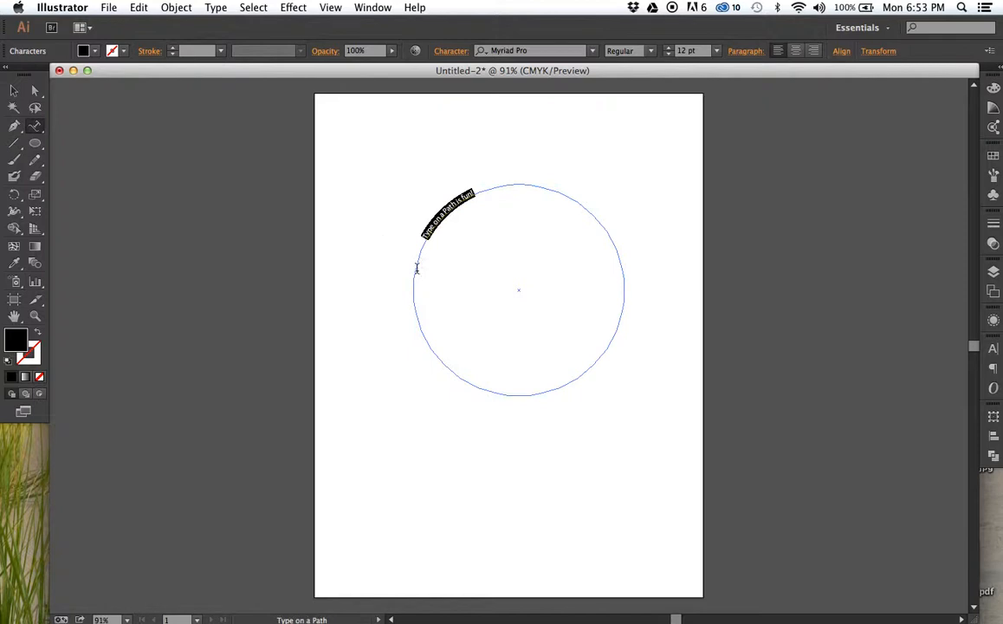
left_click(716, 50)
left_click(734, 254)
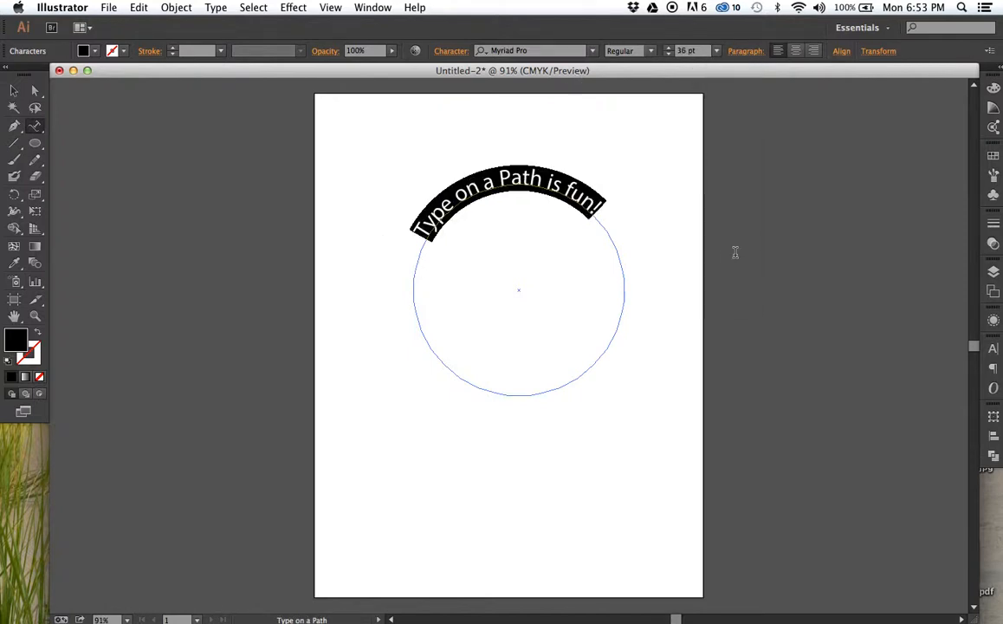
left_click(716, 50)
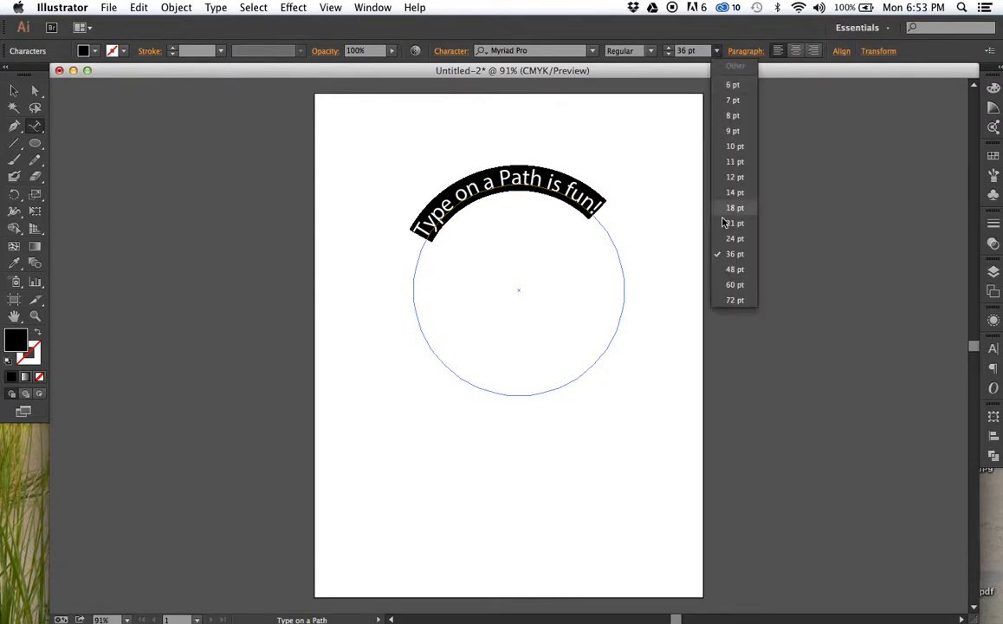
left_click(733, 269)
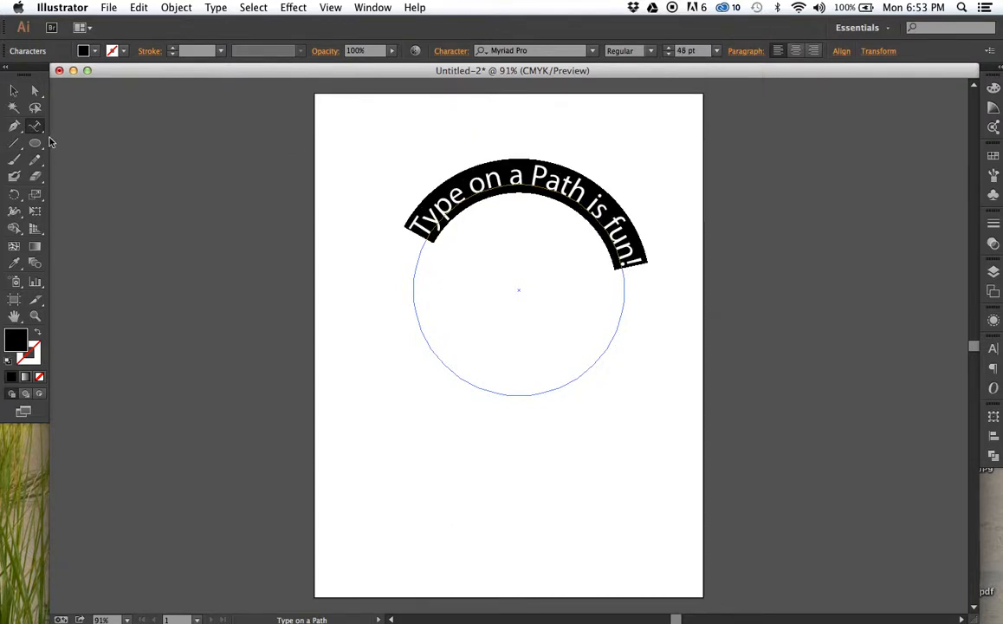
- Move the path text's end bracket slightly down the circle's left side and center-align the text
left_click(14, 91)
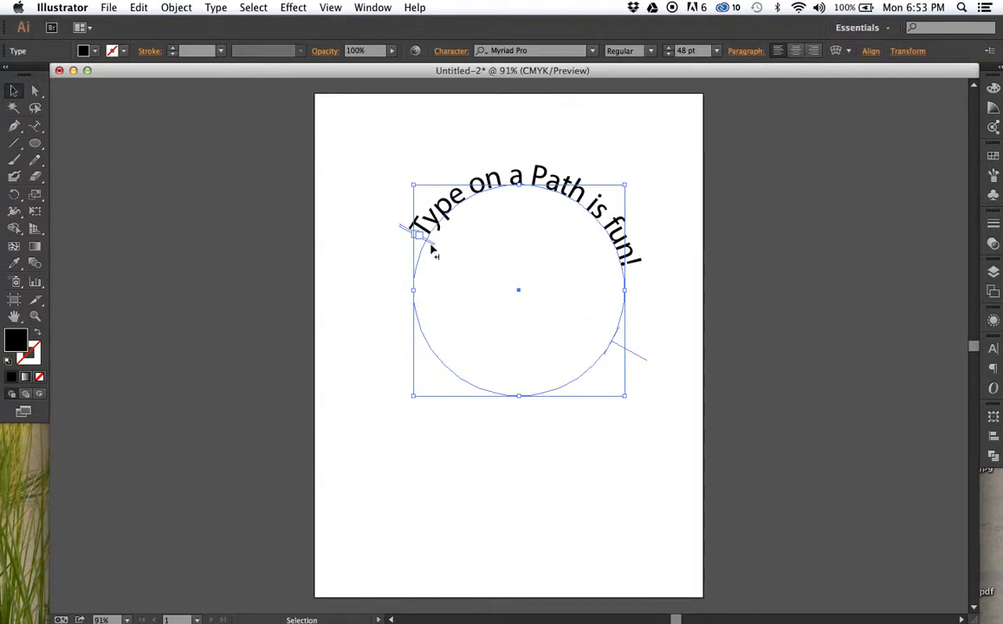
left_click_drag(431, 248, 417, 284)
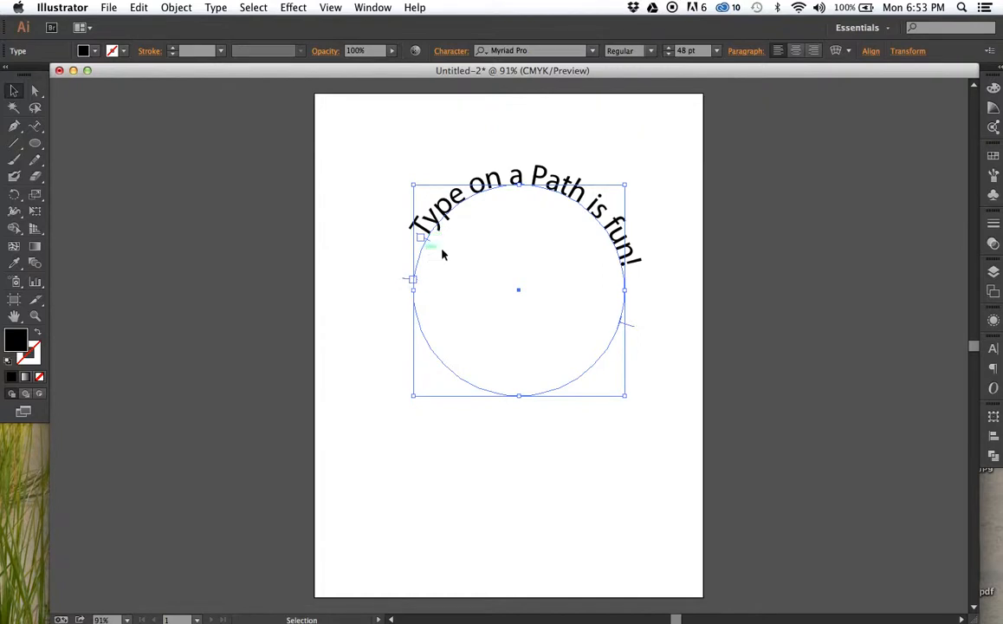
left_click(796, 52)
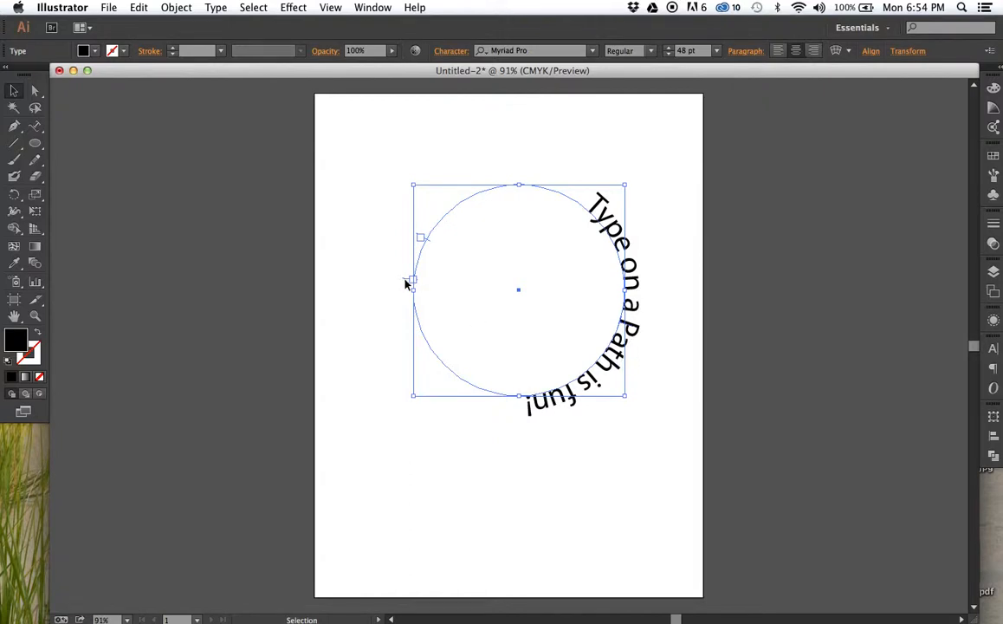
- Place the end bracket at the circle's rightmost point and the start bracket at its leftmost point, shifting the circle slightly down and left
left_click_drag(407, 282, 674, 293)
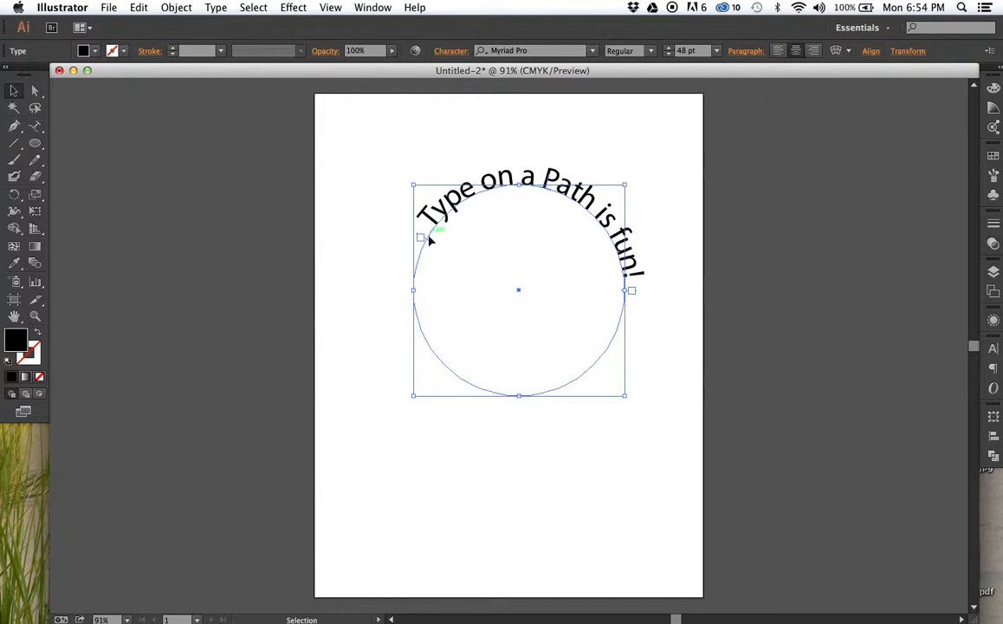
left_click_drag(433, 243, 410, 276)
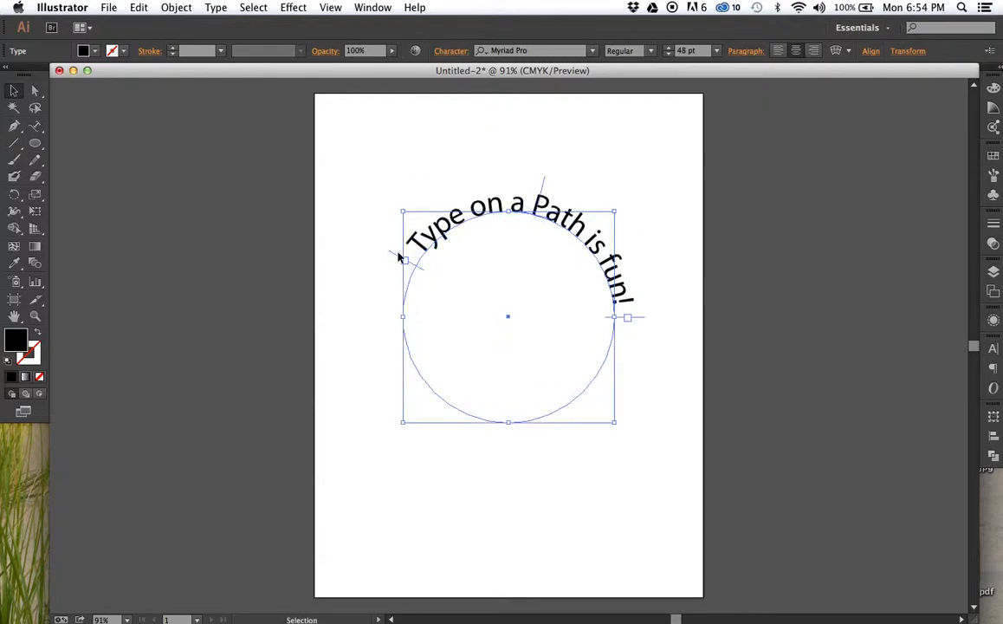
left_click_drag(399, 259, 379, 322)
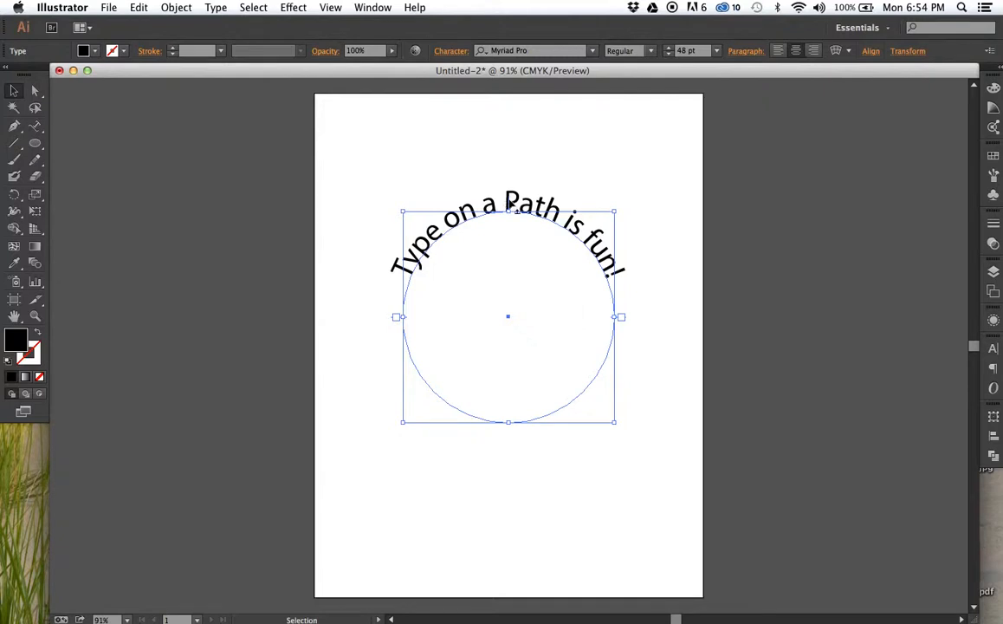
- Try sliding the text clockwise around the circle by its center bracket, and undo the move
mouse_move(510, 202)
left_mouse_down()
mouse_move(398, 317)
mouse_move(511, 420)
mouse_move(507, 194)
left_mouse_up()
left_click_drag(509, 203, 607, 224)
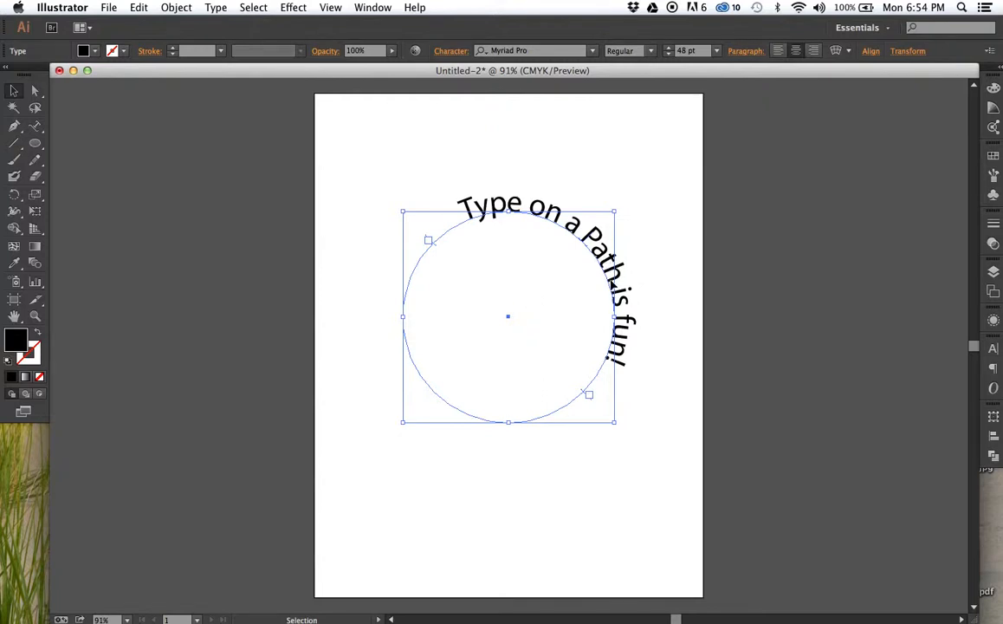
left_click(652, 264)
left_click(631, 281)
key("super+z")
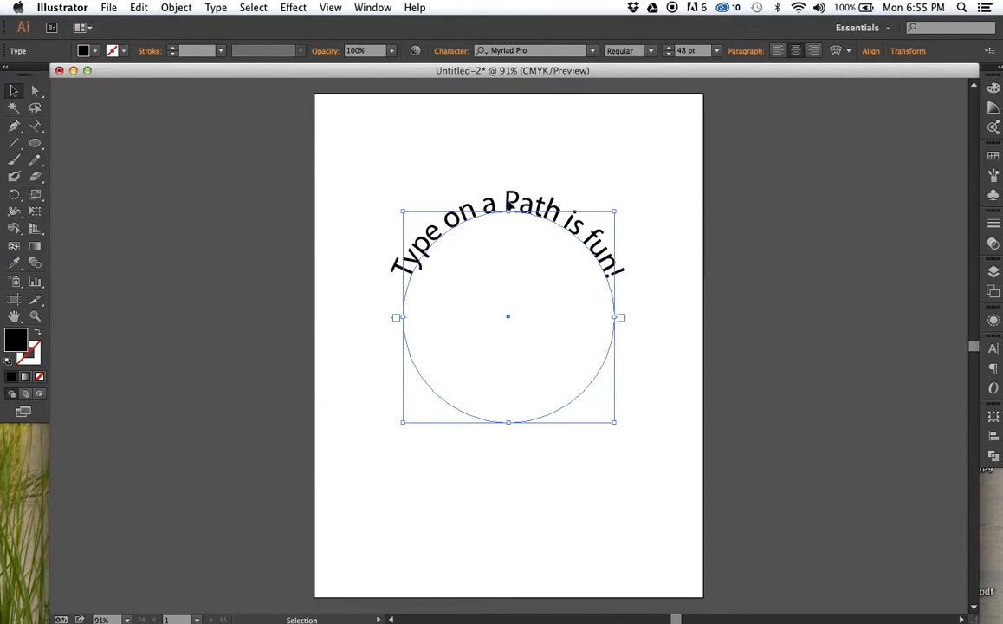
- Try flipping the text to the inside of the circle by its center bracket, and undo the flip
left_click_drag(508, 204, 509, 226)
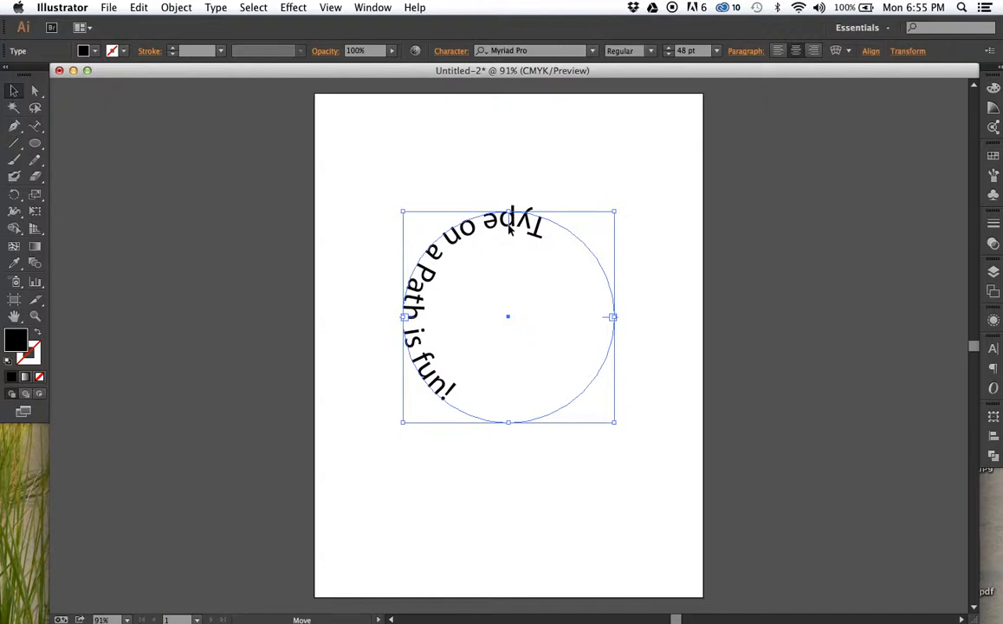
key("super+z")
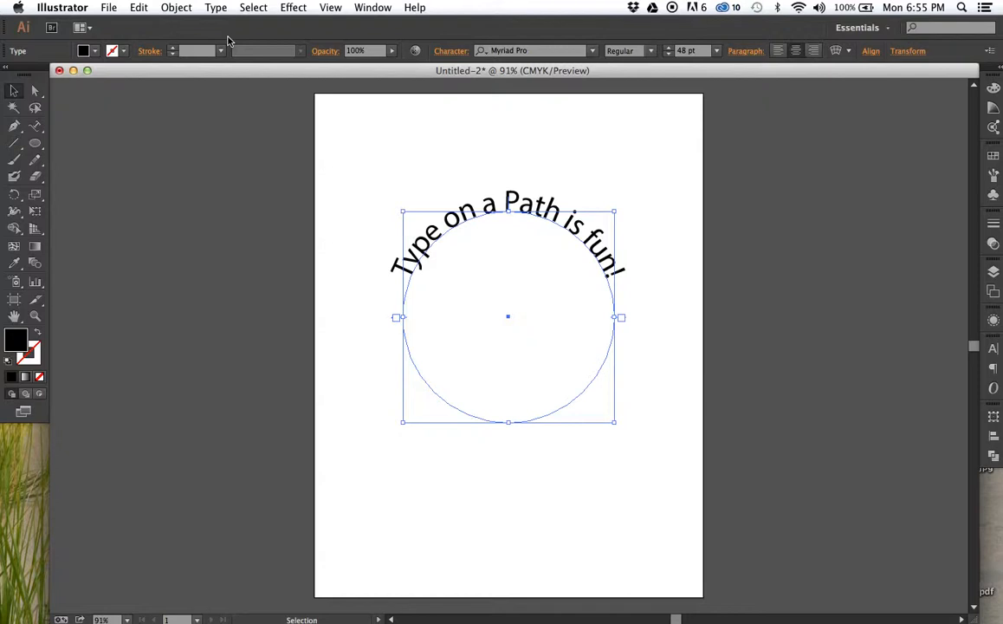
- Open the Type on a Path Options for the circle text, move the dialog clear of the artwork and turn on Preview
left_click(216, 8)
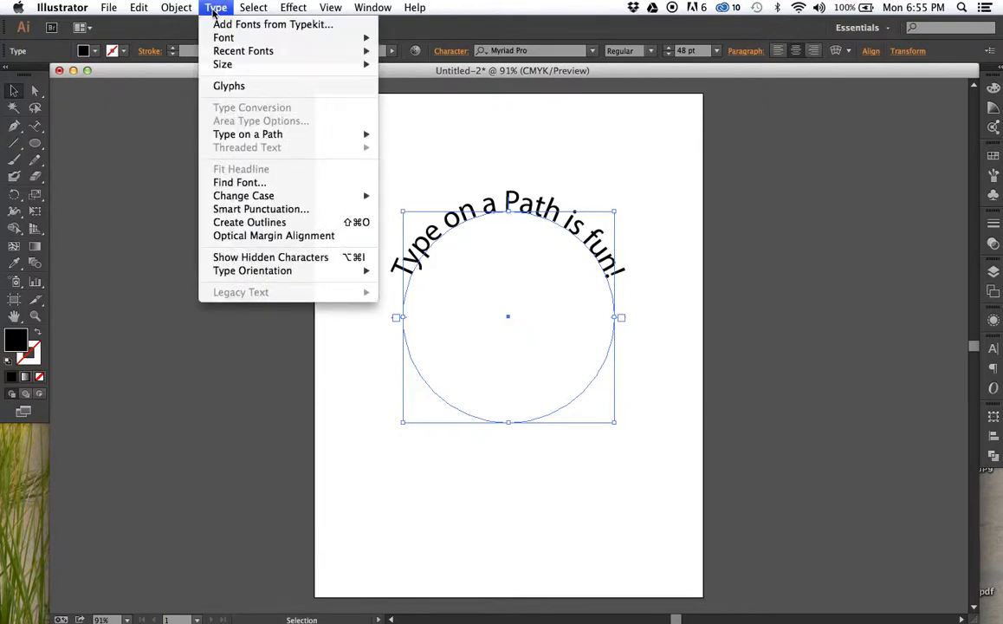
mouse_move(252, 142)
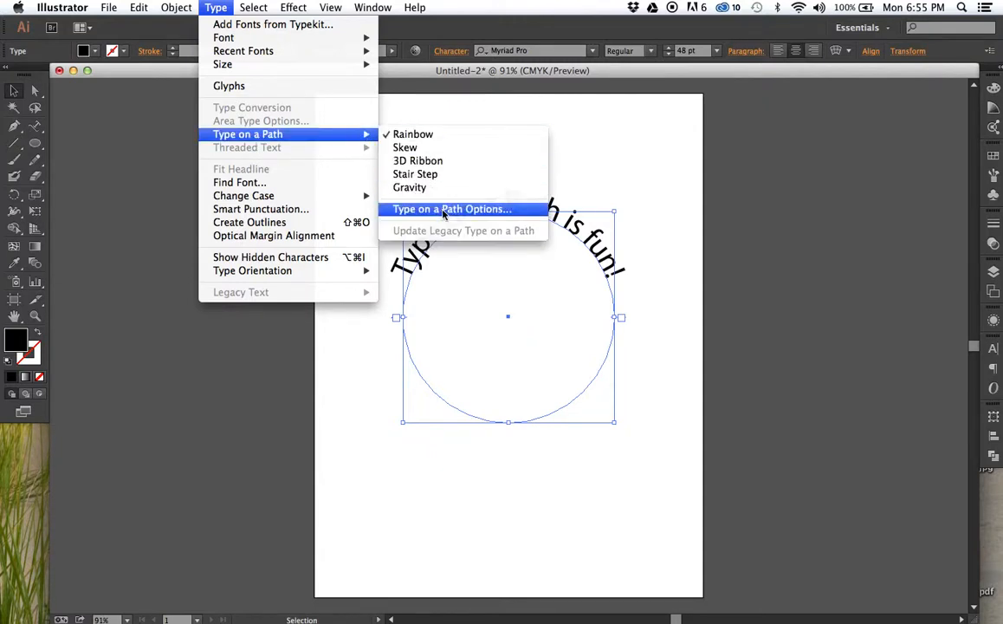
left_click(444, 210)
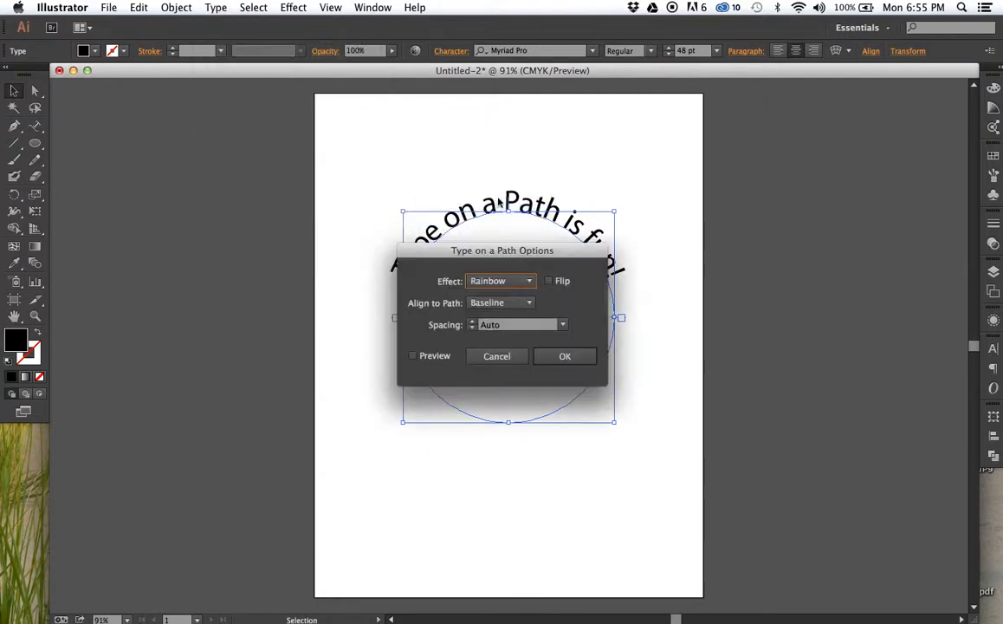
left_click_drag(494, 256, 757, 158)
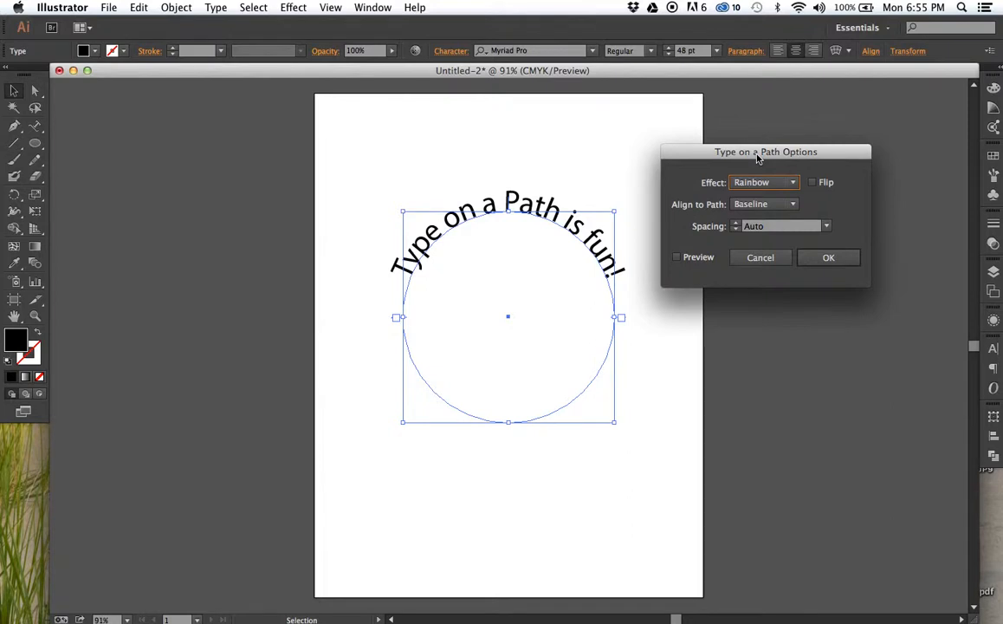
left_click(676, 257)
- Try the Flip option on the circle text, toggling it on and off and leaving it off
left_click(812, 182)
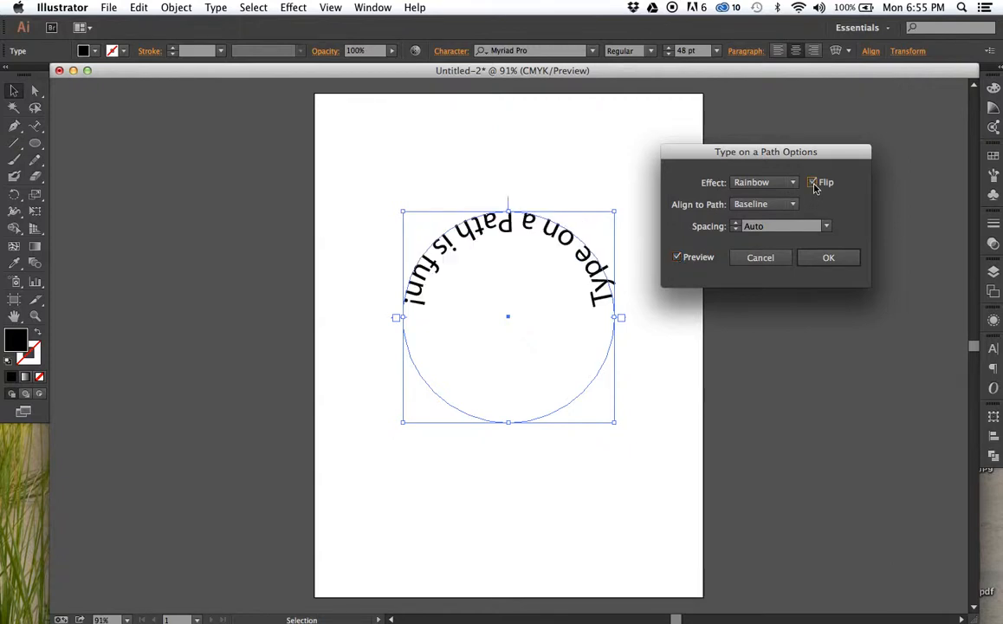
left_click(813, 183)
left_click(813, 183)
left_click(812, 184)
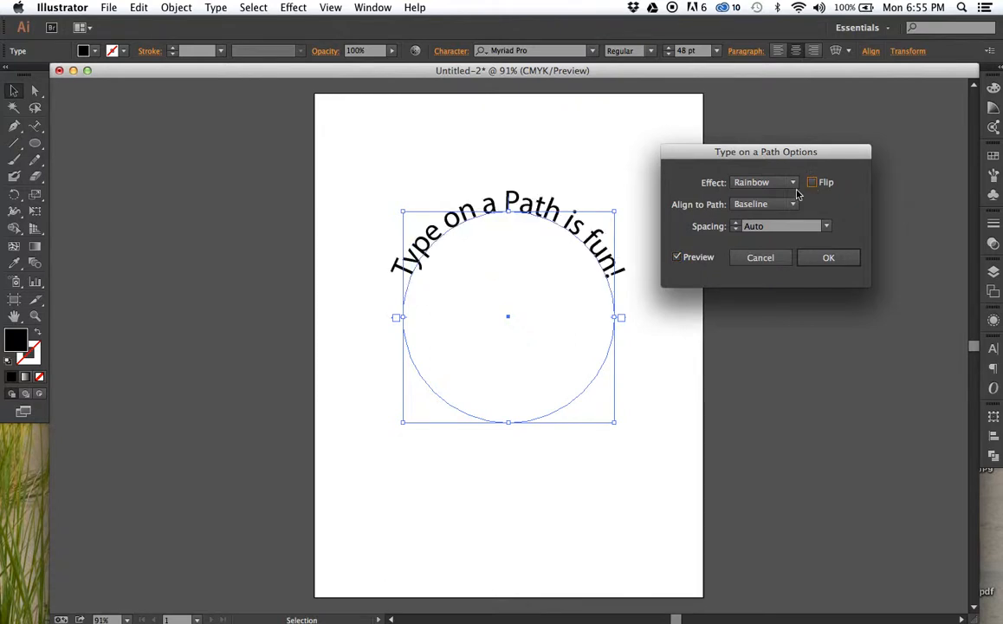
- Try aligning the text to the path by Descender, Ascender and Center, and return the alignment to Baseline
left_click(790, 206)
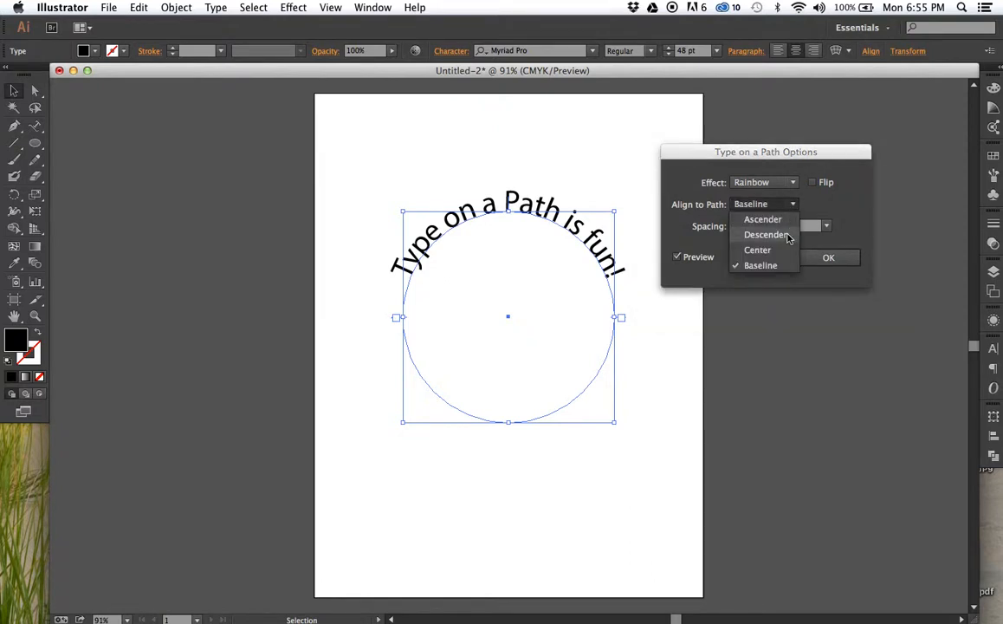
left_click(789, 235)
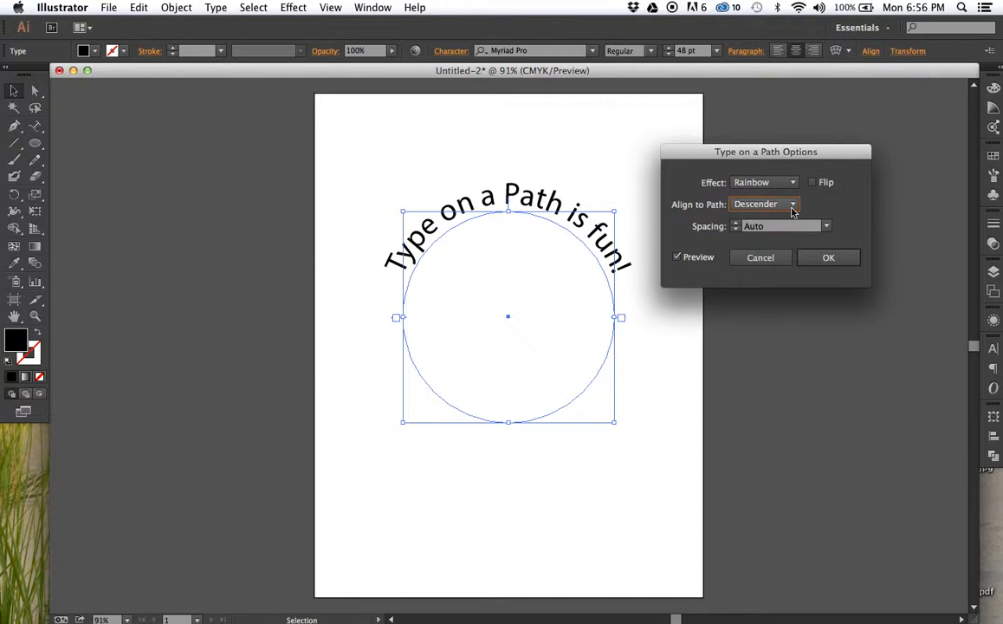
left_click(793, 205)
left_click(784, 221)
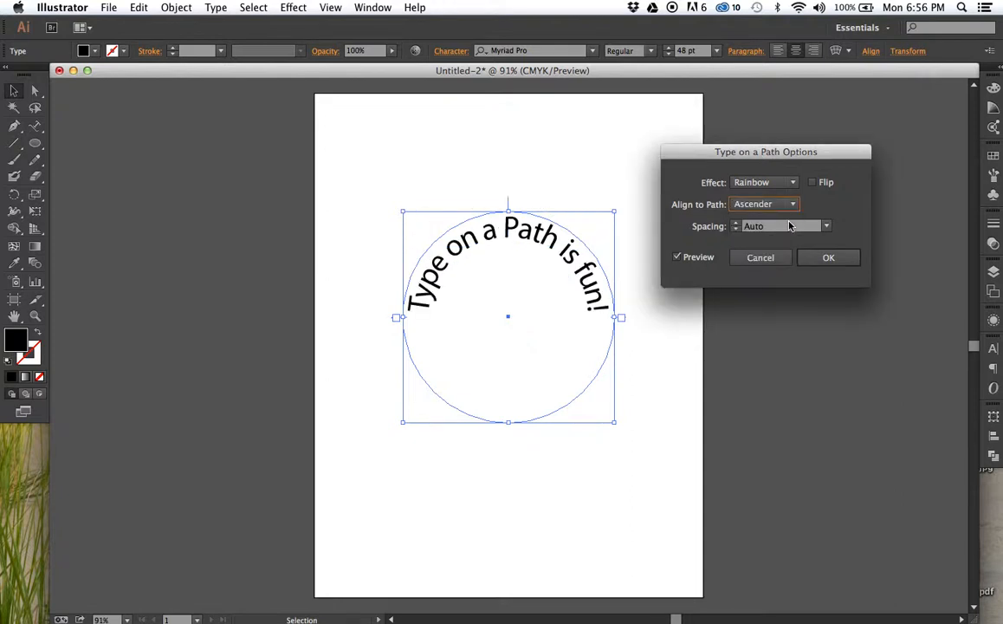
left_click(793, 203)
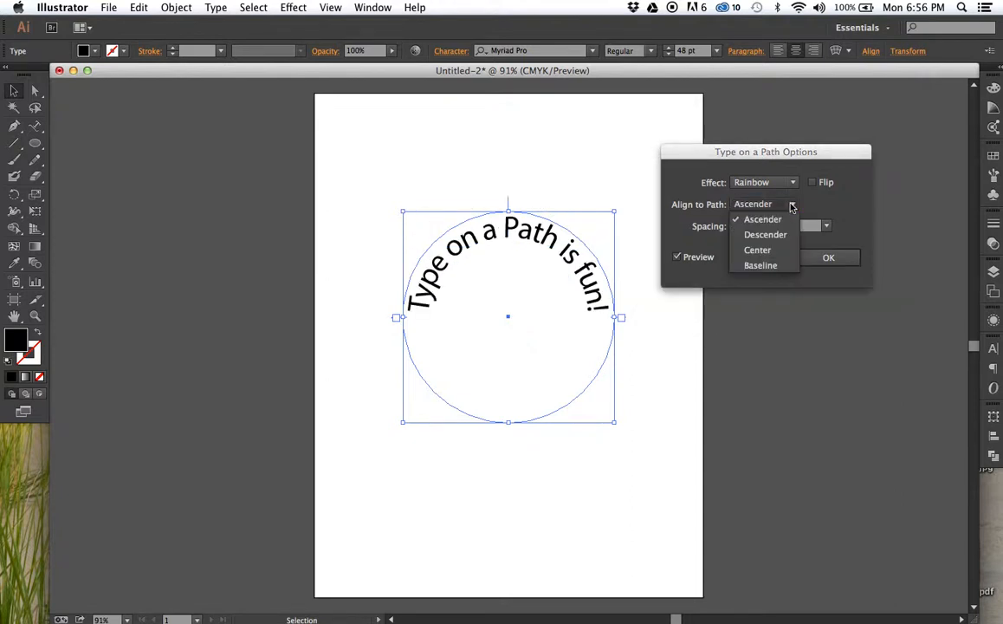
left_click(786, 253)
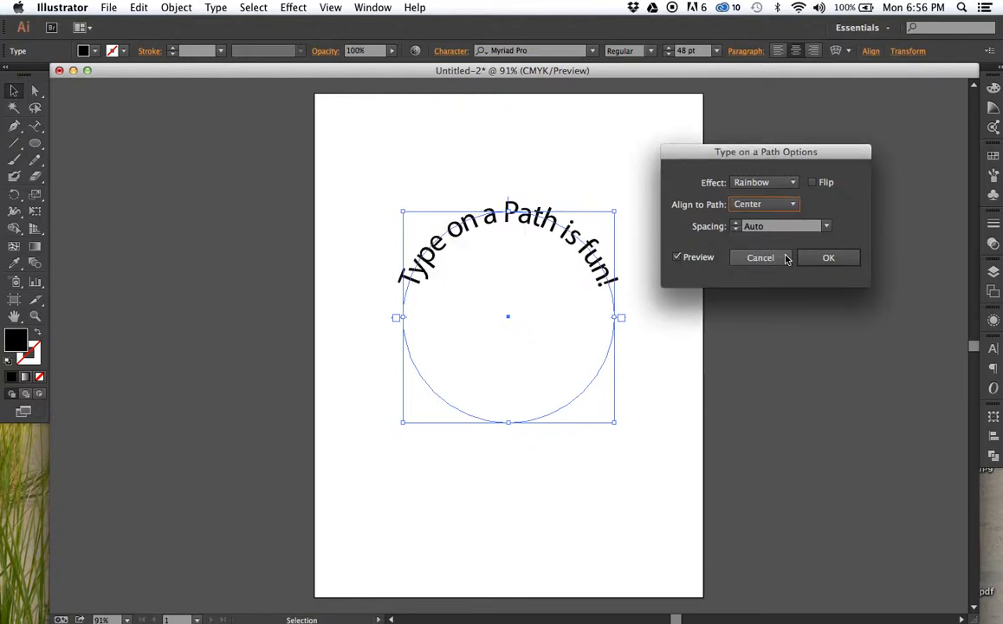
left_click(790, 203)
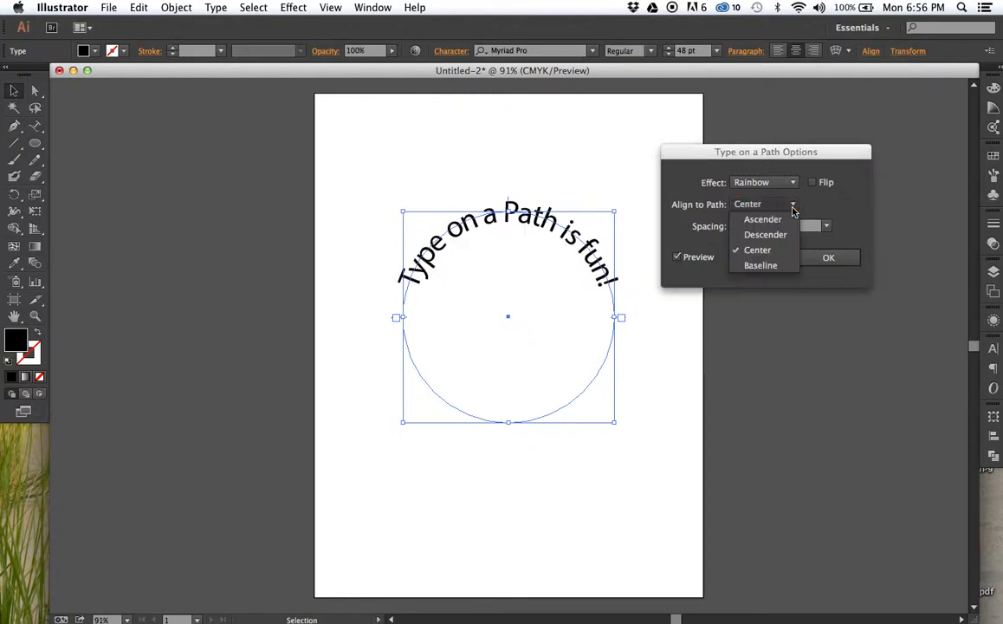
left_click(786, 253)
key("Down")
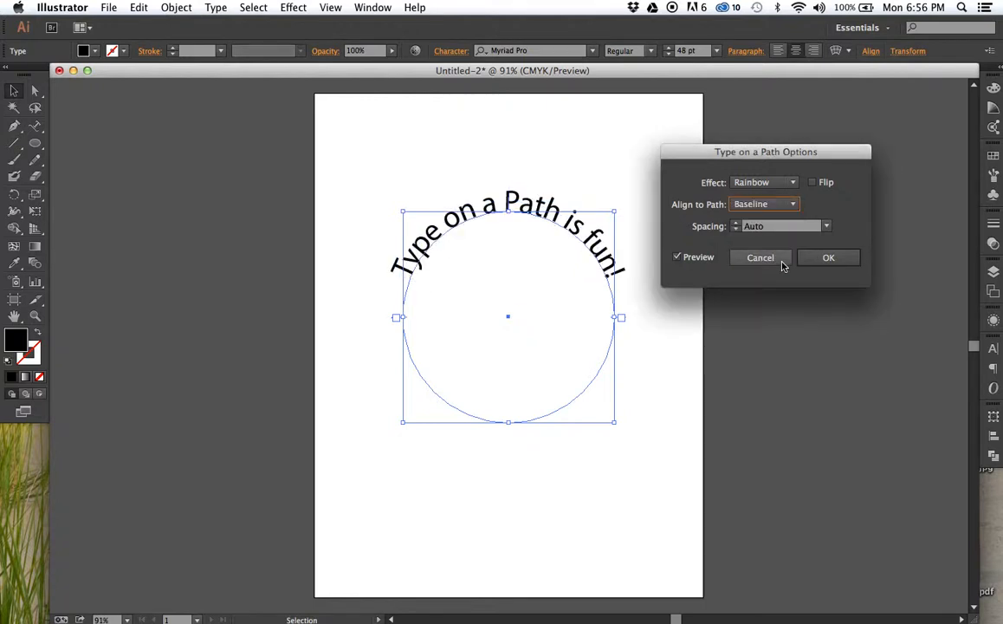
- Try the Skew, 3D Ribbon, Stair Step and Gravity effects on the circle text, and return the effect to Rainbow
left_click(785, 189)
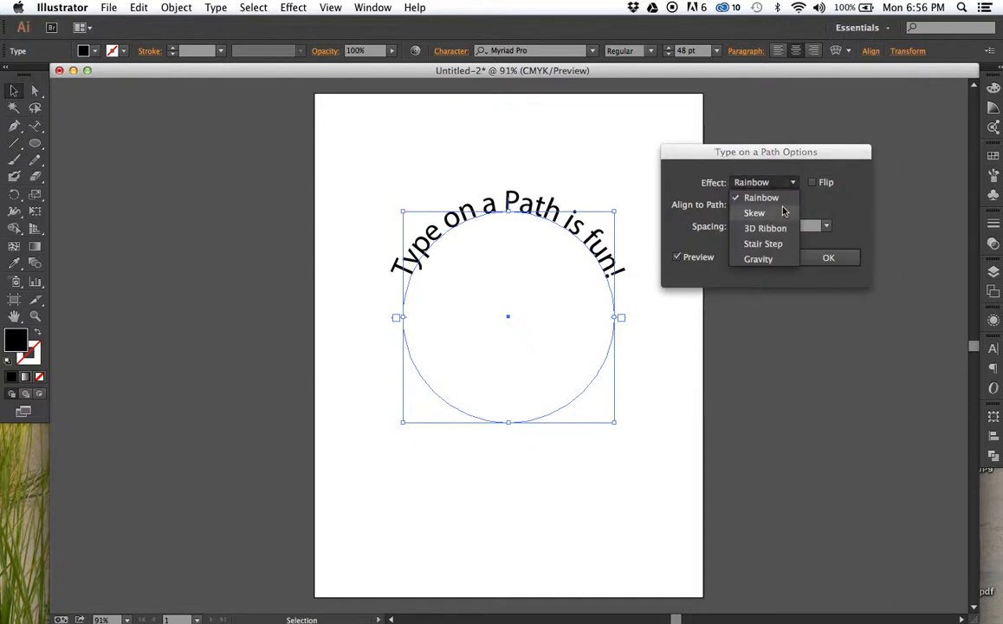
left_click(783, 214)
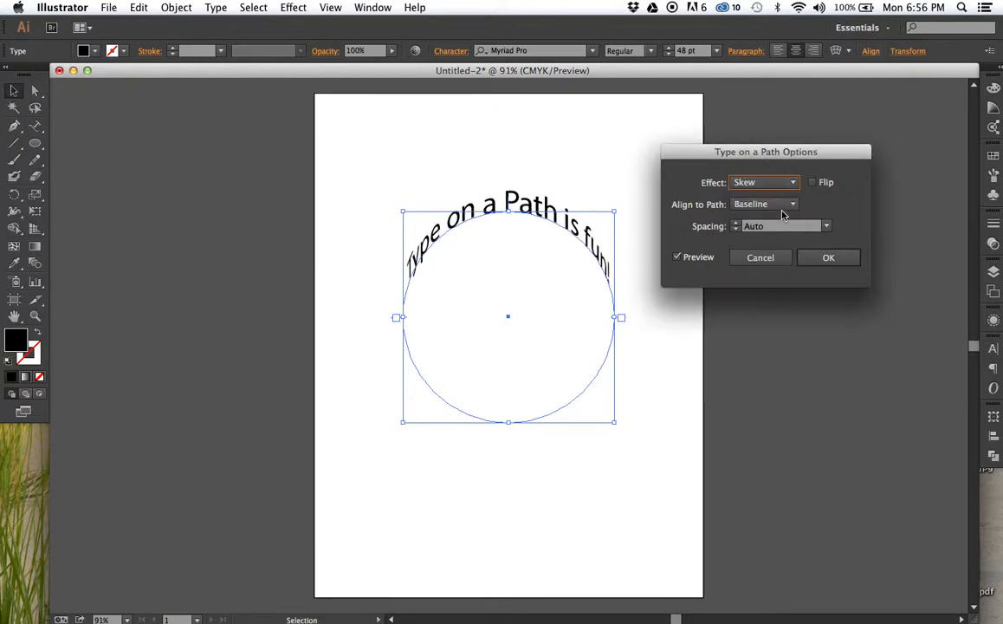
left_click(786, 183)
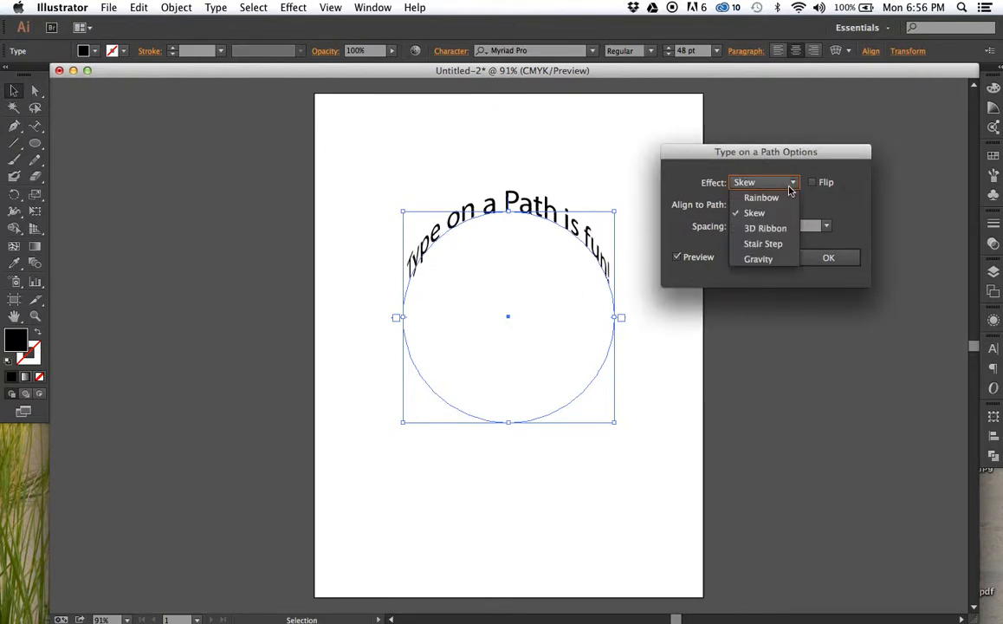
left_click(785, 227)
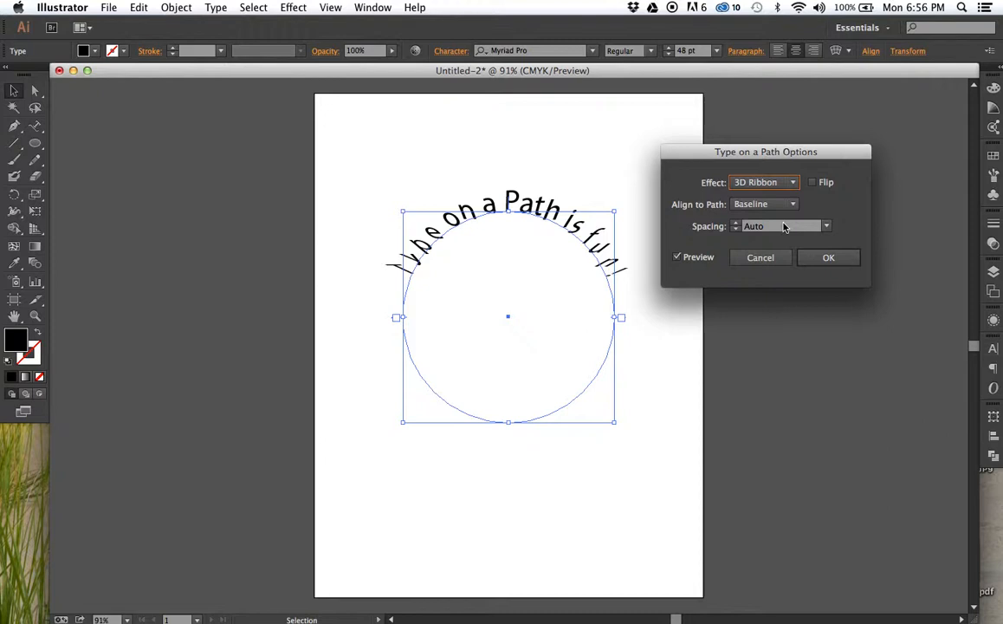
left_click(790, 184)
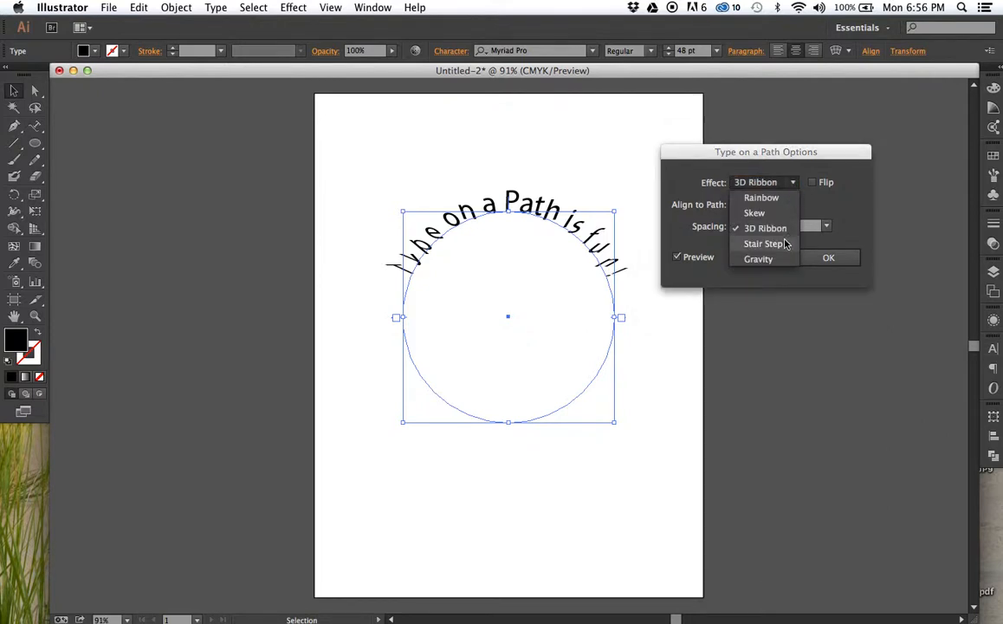
left_click(784, 244)
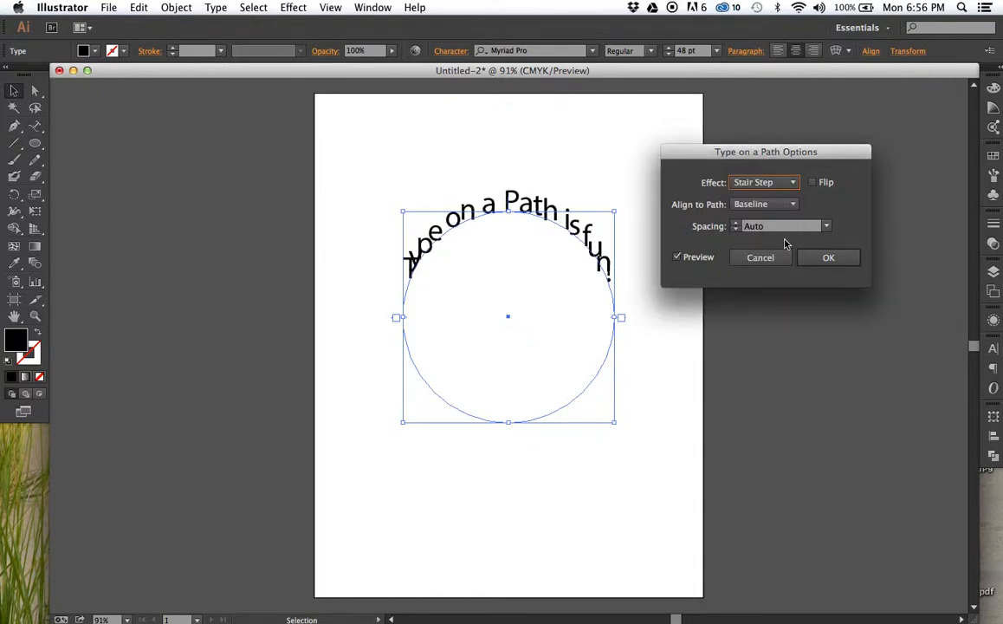
left_click(762, 181)
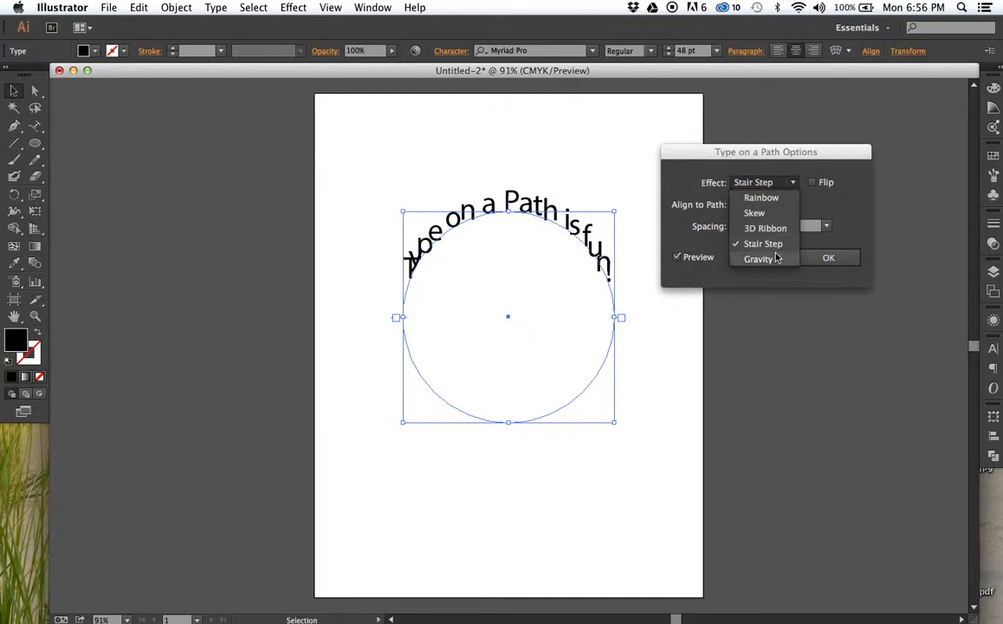
left_click(777, 257)
left_click(777, 187)
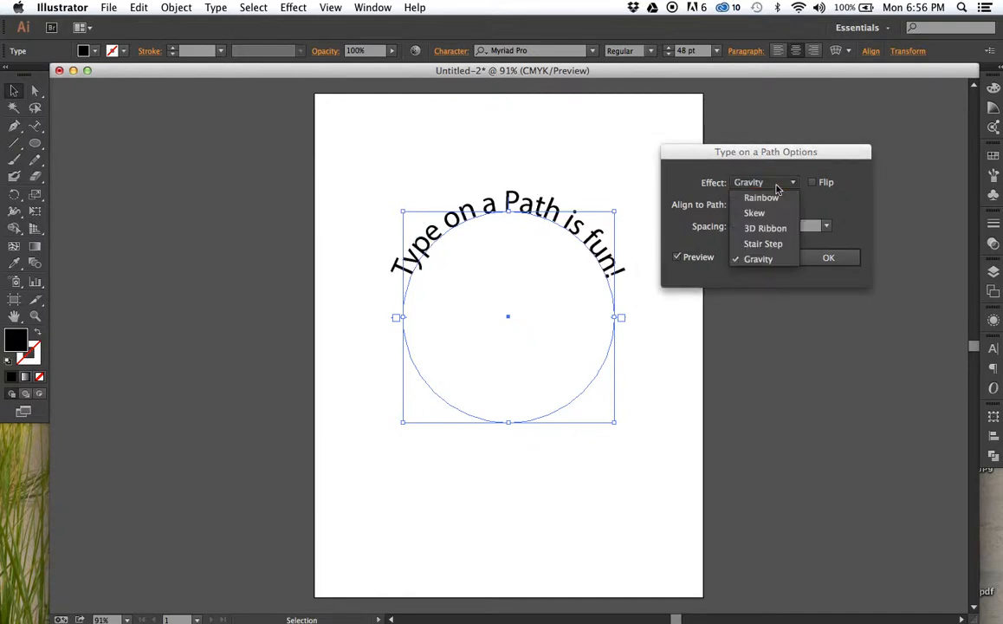
left_click(777, 196)
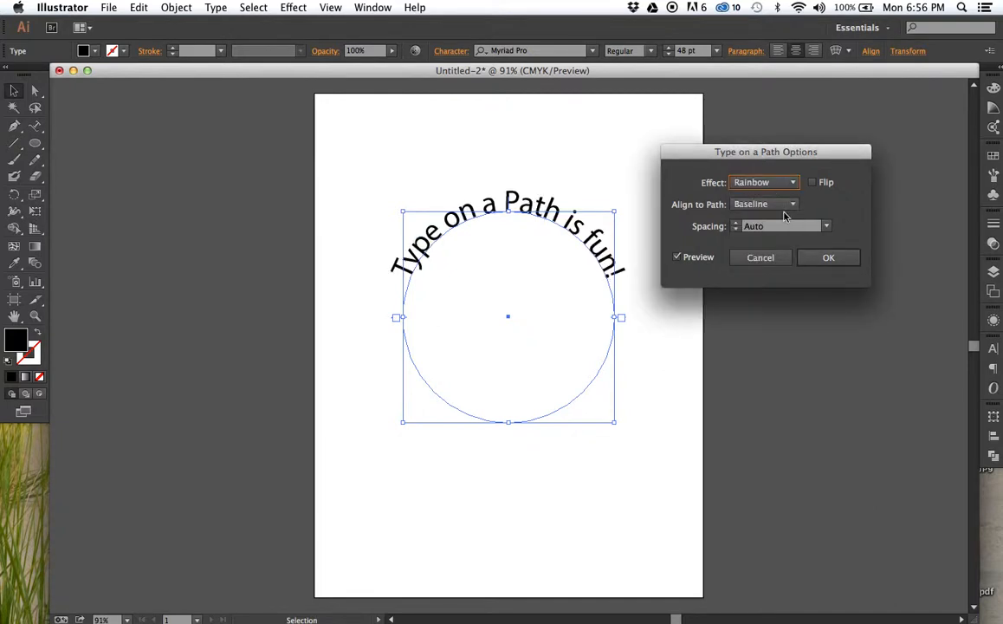
- Try path text spacings of 24 pt and -36 pt on the circle text
left_click(827, 229)
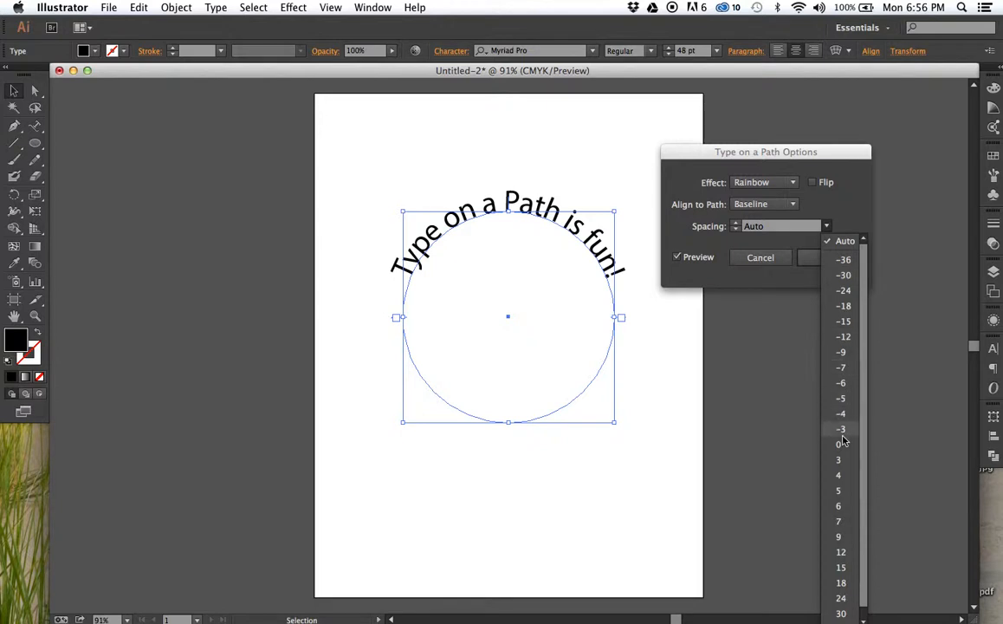
left_click(844, 598)
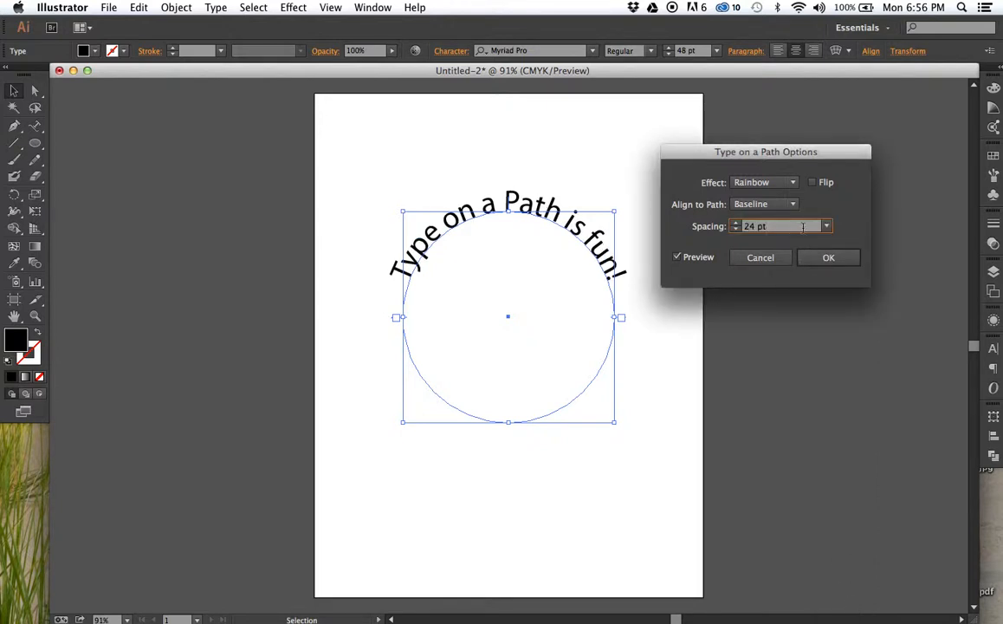
left_click(826, 226)
left_click(828, 248)
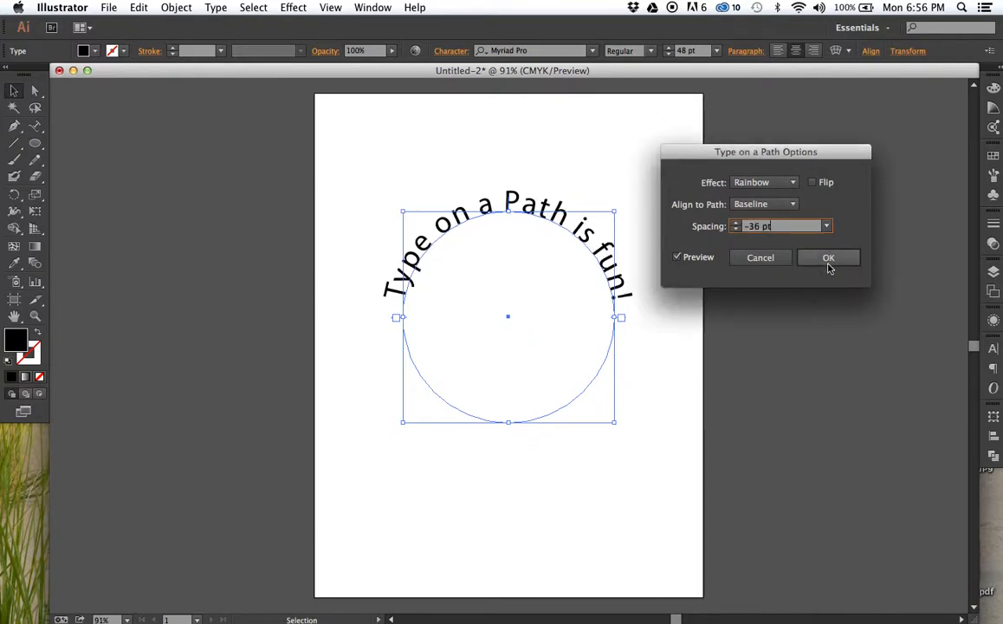
- Set the circle text's spacing to 30 pt and apply the path options
left_click(826, 226)
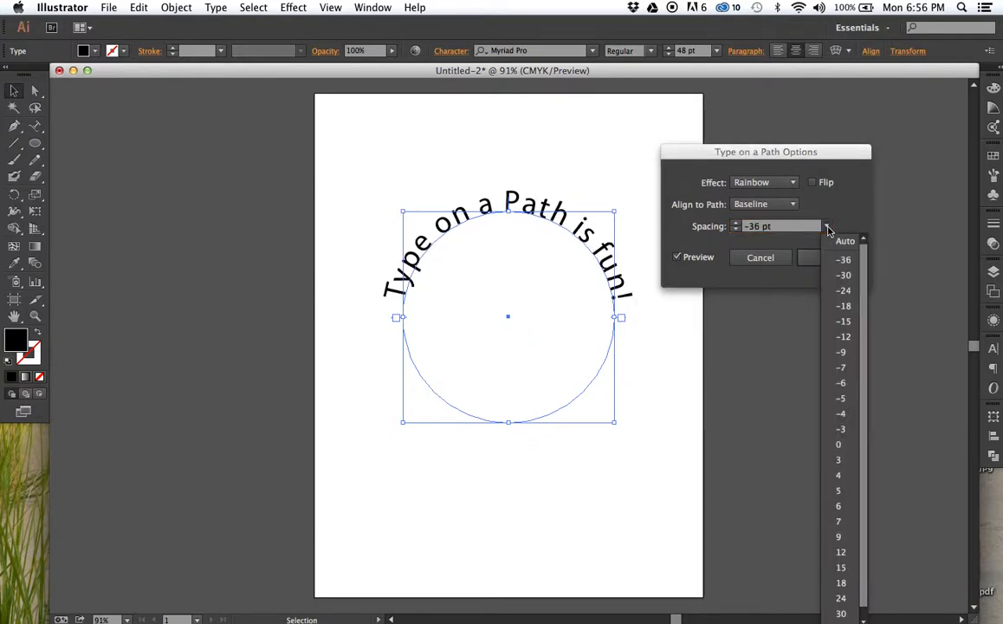
left_click(837, 613)
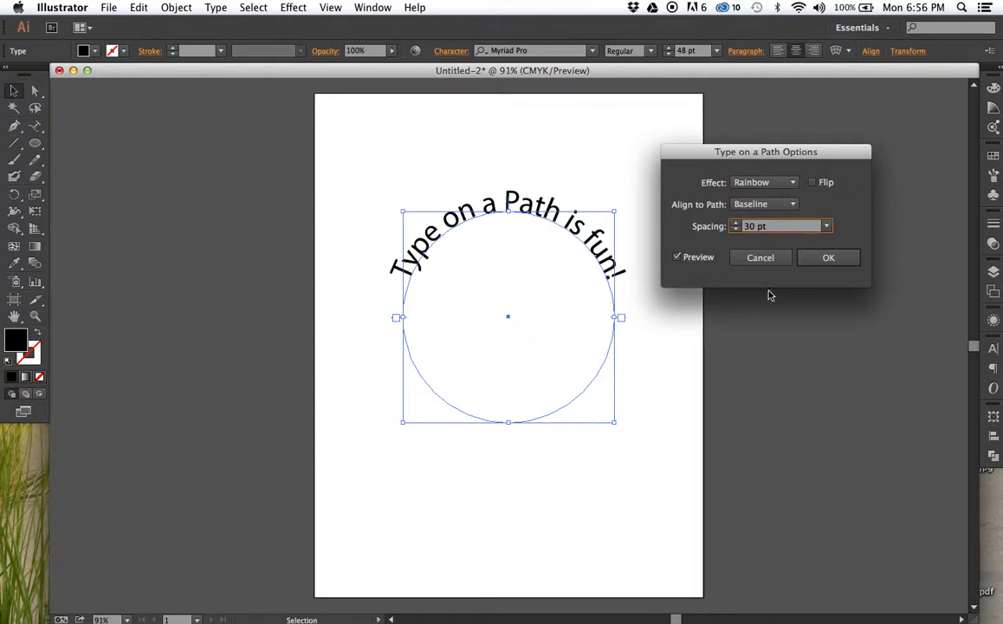
left_click(819, 261)
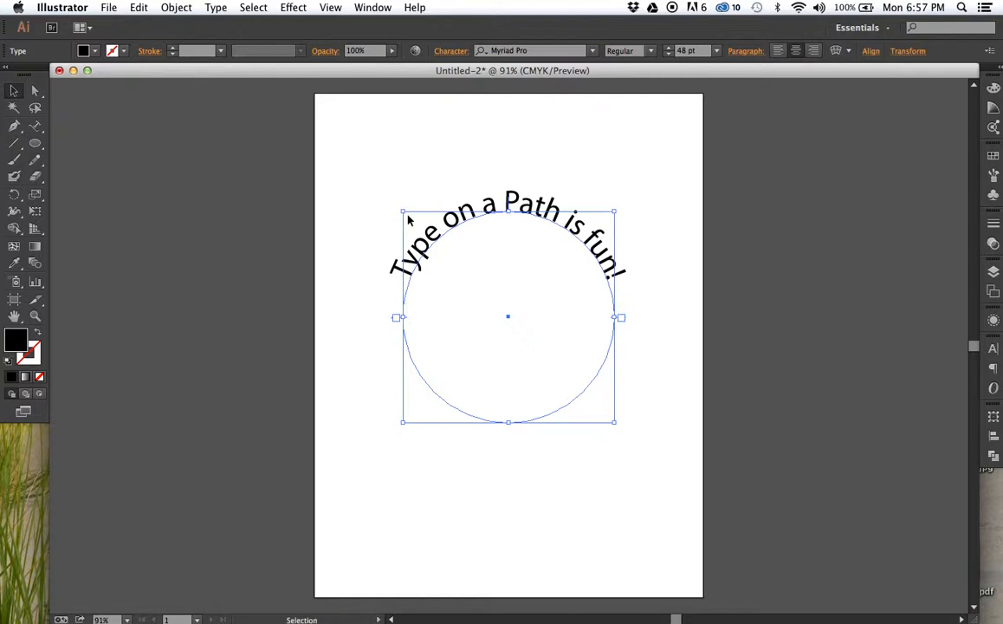
- Move the circle text straight up to near the top edge of the artboard and deselect it
left_click_drag(422, 253, 420, 167)
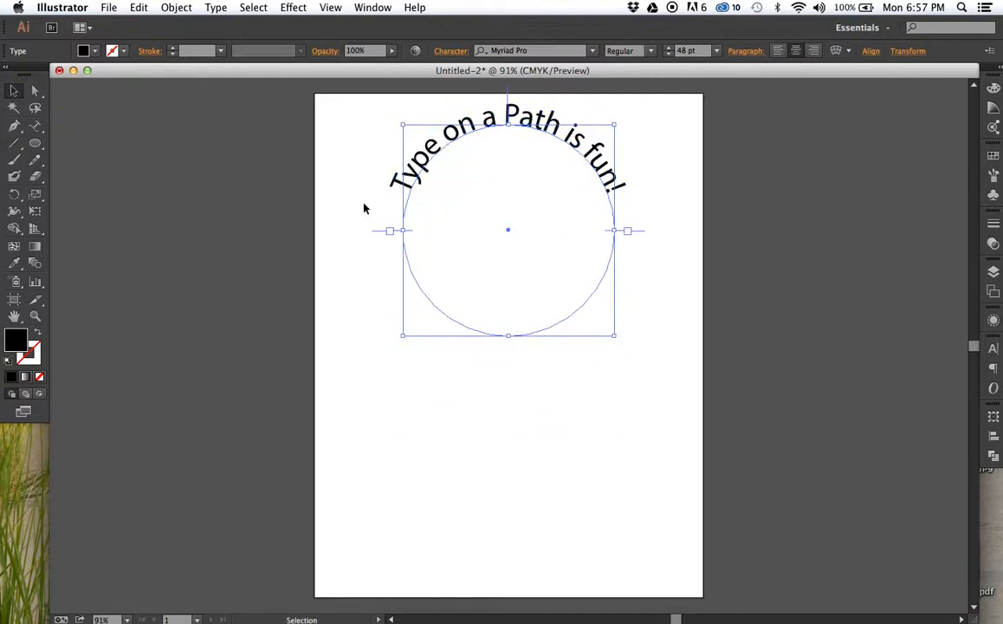
left_click(364, 208)
- Draw an open S-shaped wave with three smooth Pen anchors across the artboard's lower half, and swap its fill and stroke
left_click(15, 127)
left_click_drag(370, 389, 384, 371)
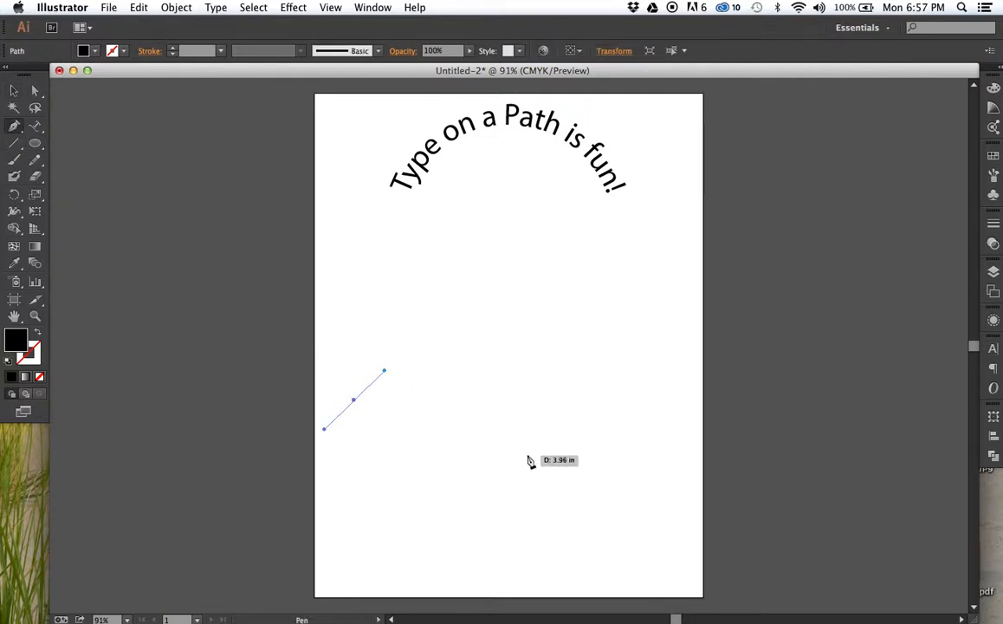
left_click_drag(527, 449, 583, 530)
left_click_drag(678, 391, 710, 371)
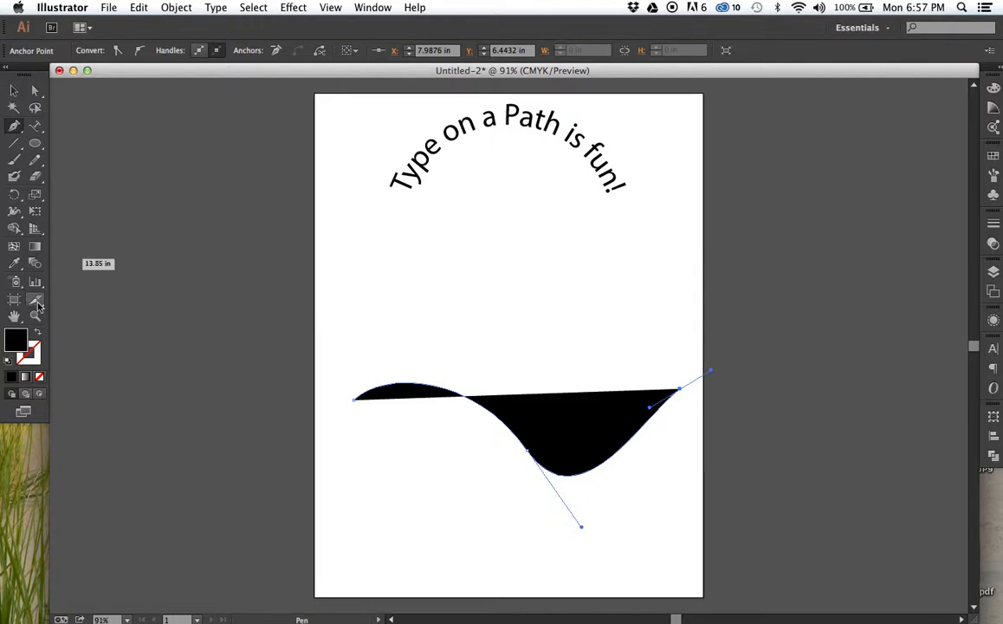
left_click(37, 332)
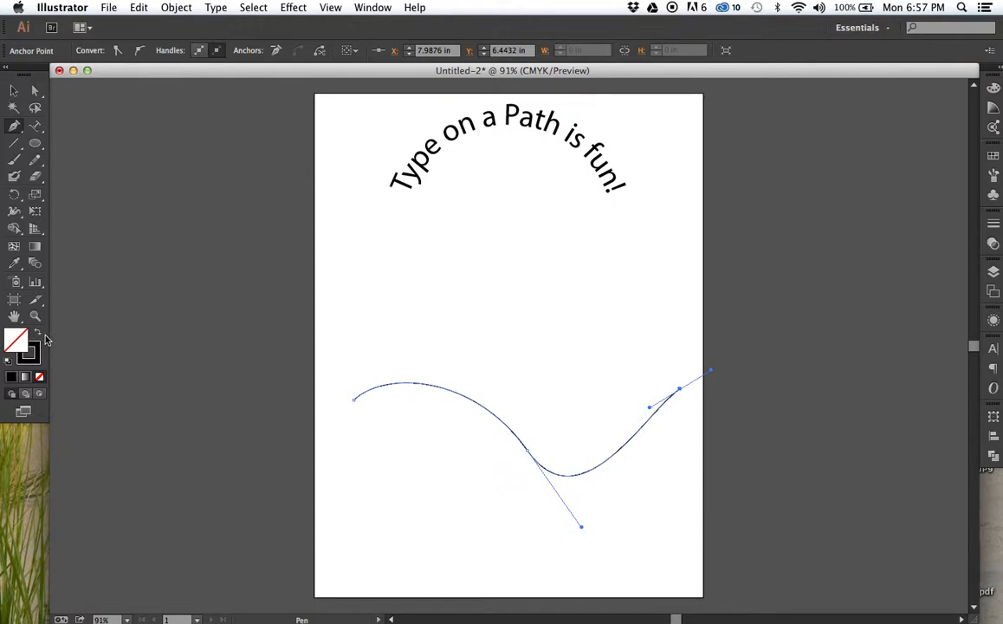
- Add the text "Type on a Path is Fun!" along the wavy path with the Type on a Path tool
left_click(35, 128)
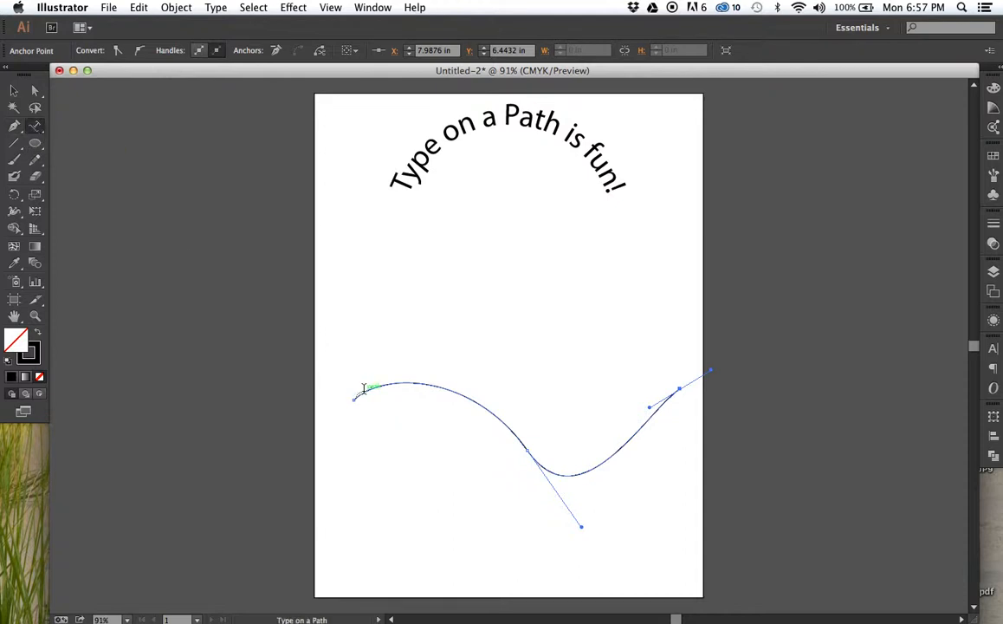
left_click(366, 389)
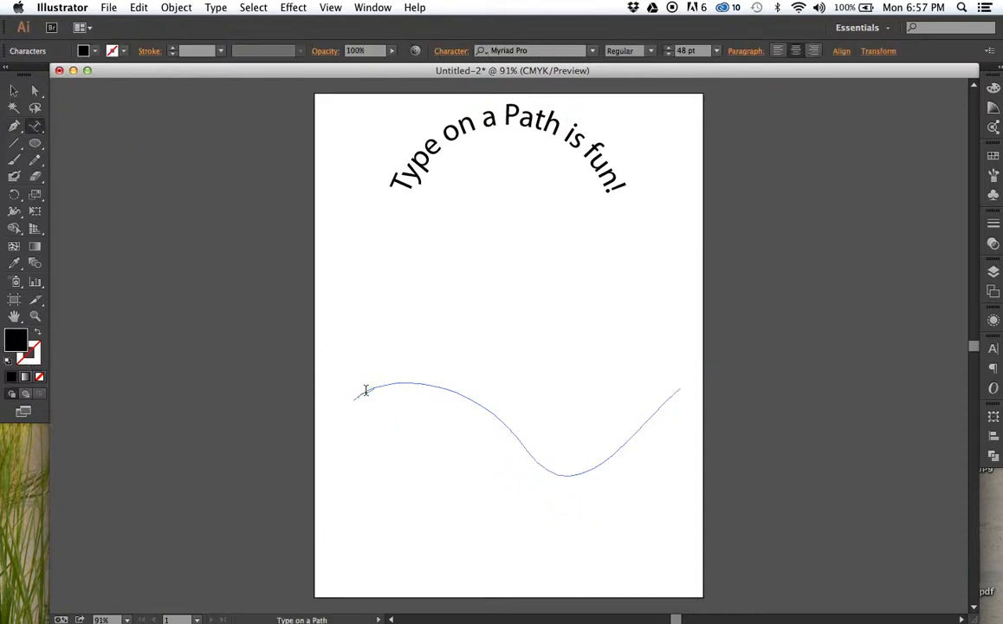
type("Type o")
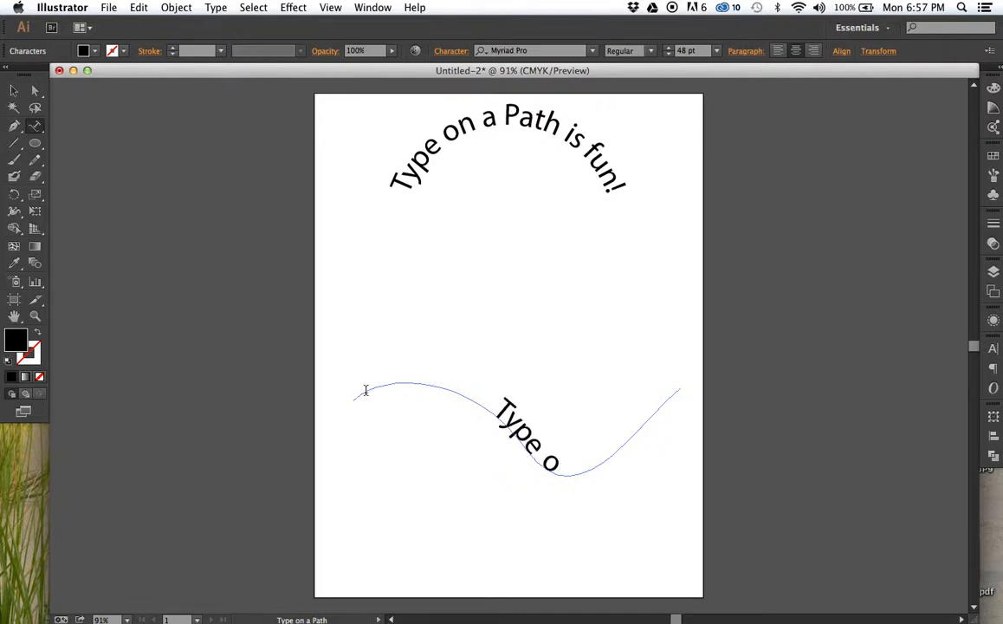
type("n a P")
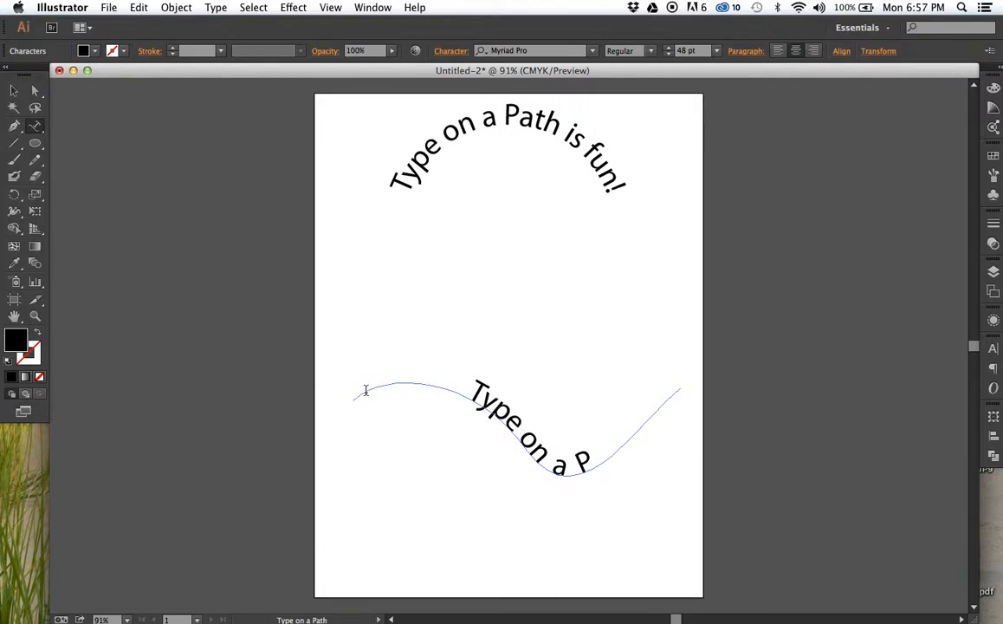
type("ath")
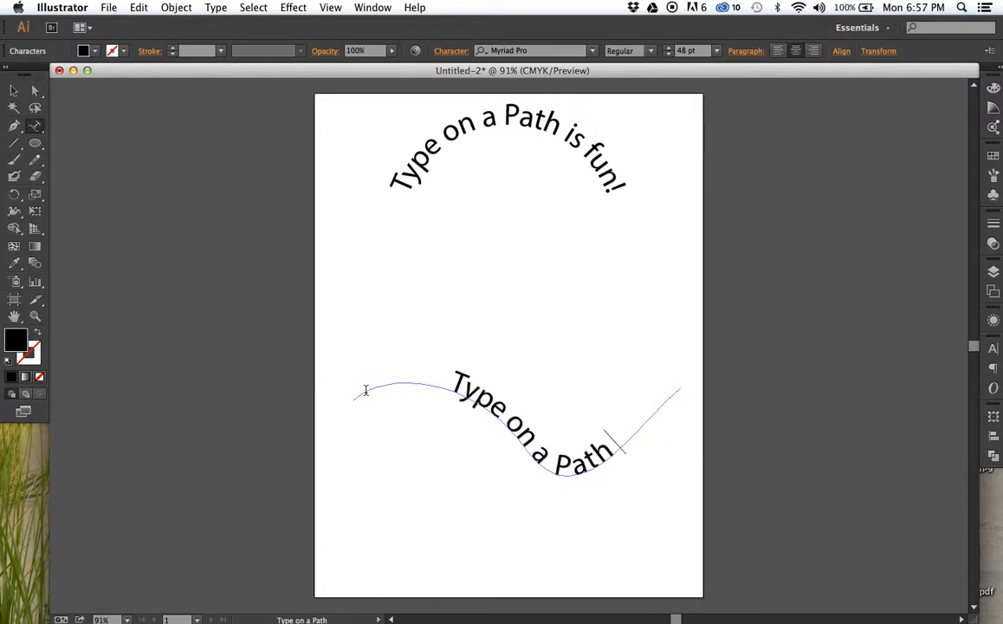
type(" is Fun!")
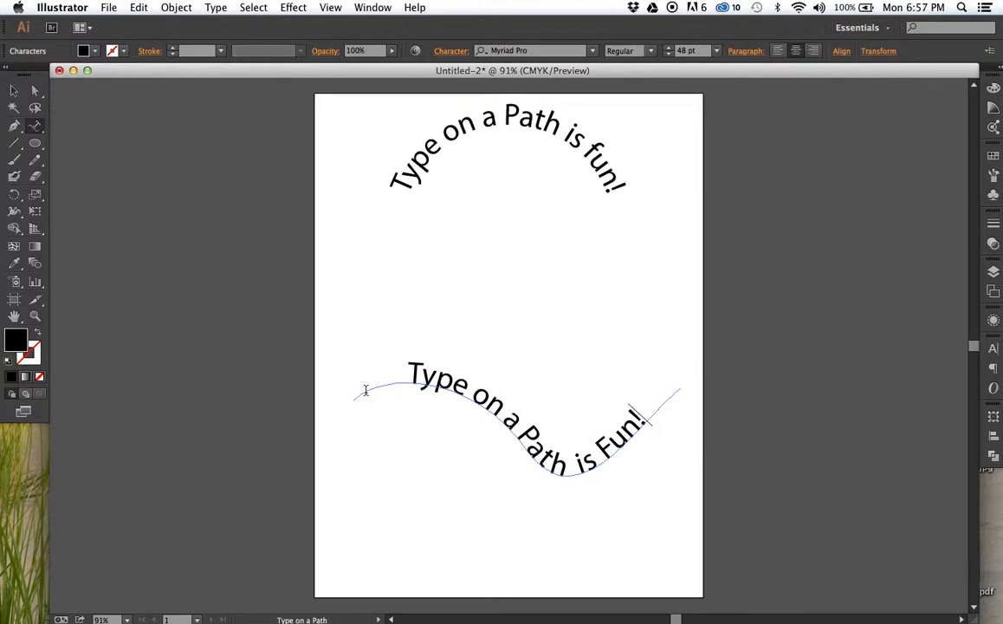
- Move the wavy path text slightly up and to the left on the artboard
left_click(13, 91)
left_click(110, 177)
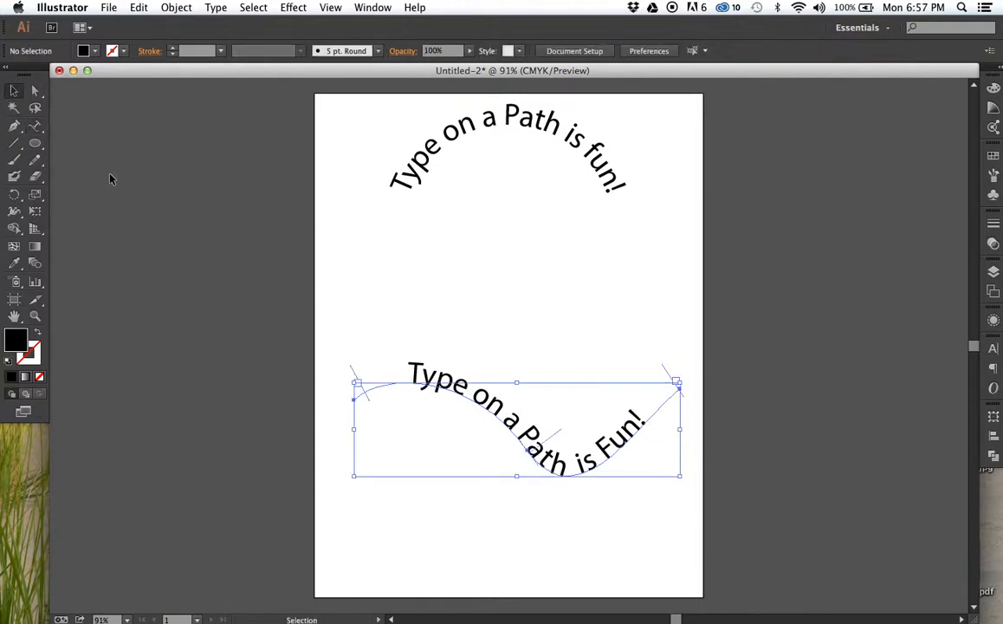
left_click(419, 384)
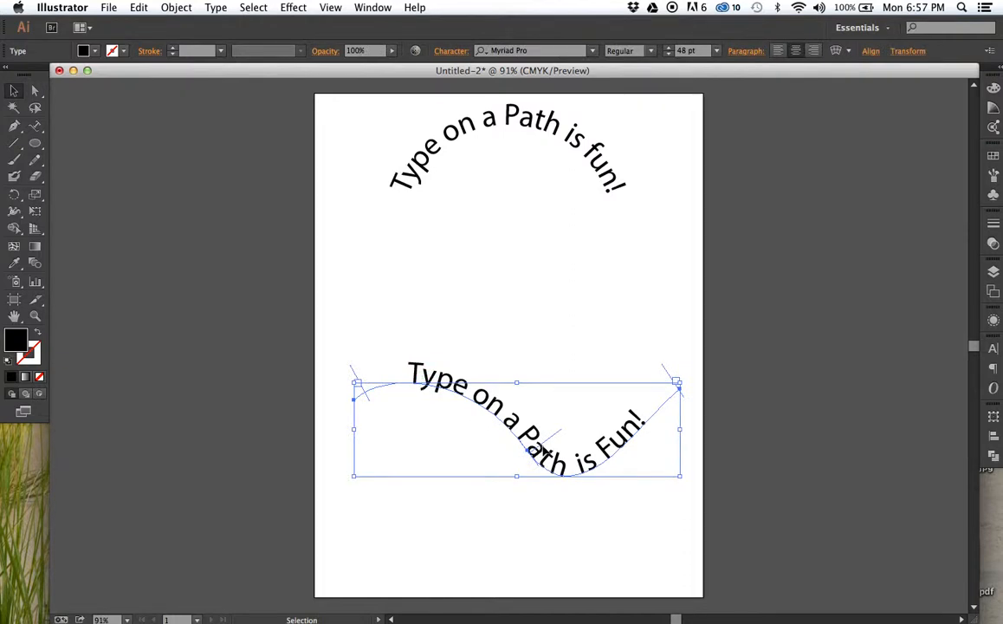
left_click_drag(536, 442, 490, 400)
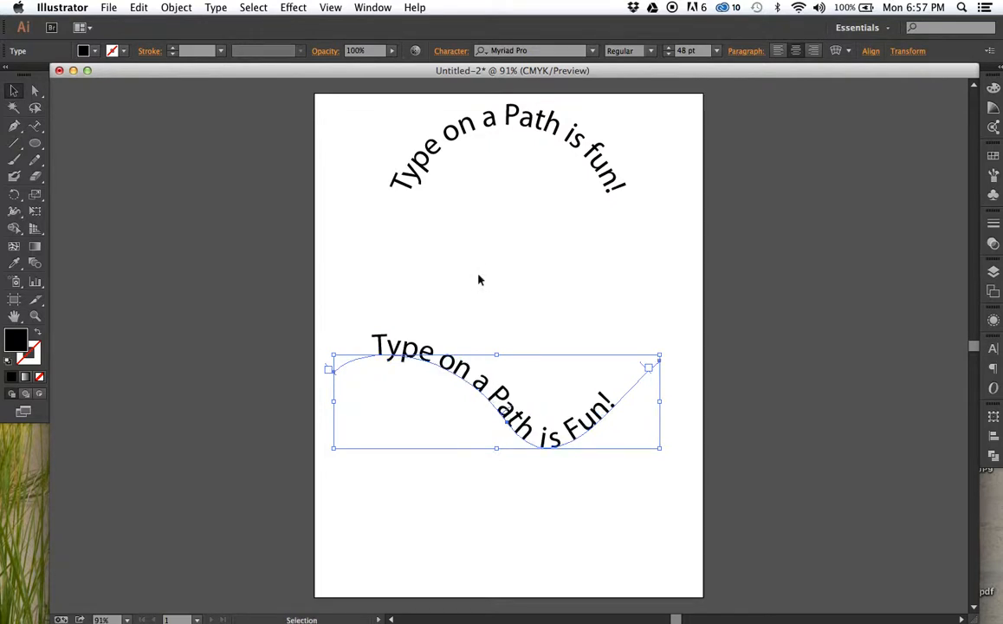
- Set the wavy text's path alignment to Center with the preview enabled, and apply the path options
left_click(218, 9)
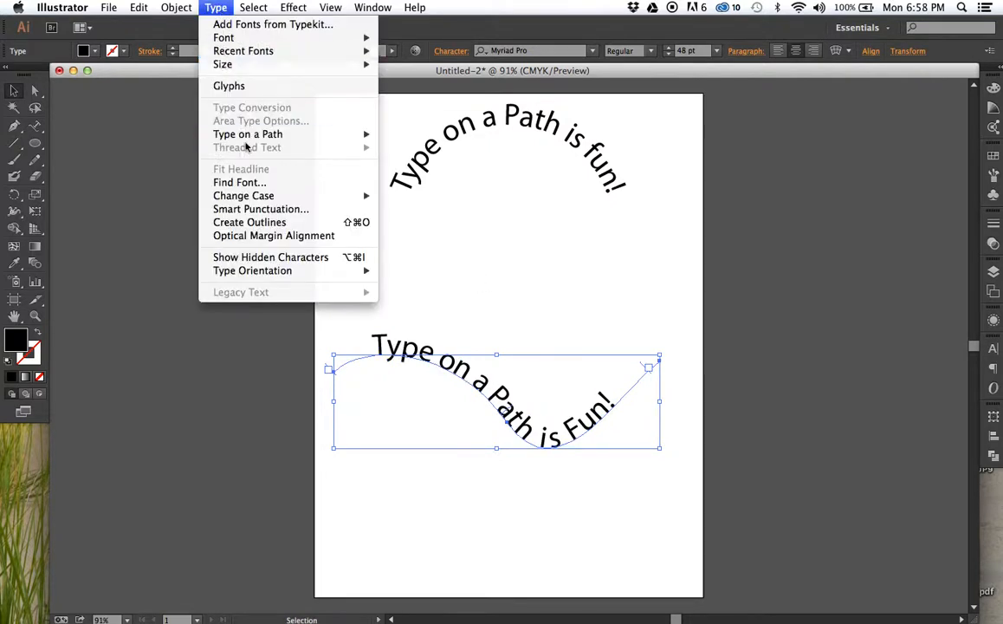
mouse_move(251, 135)
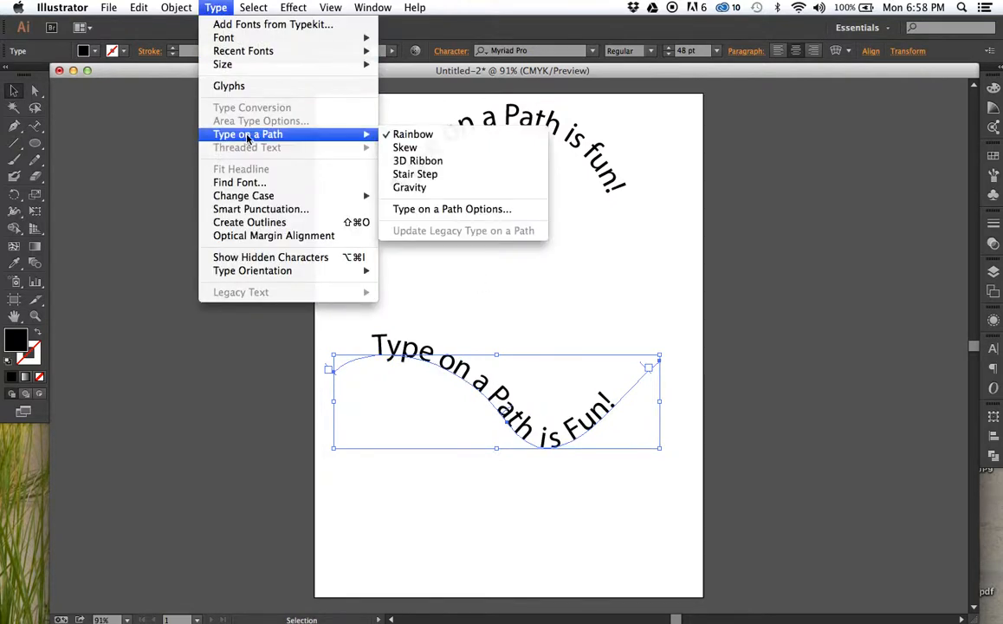
left_click(429, 208)
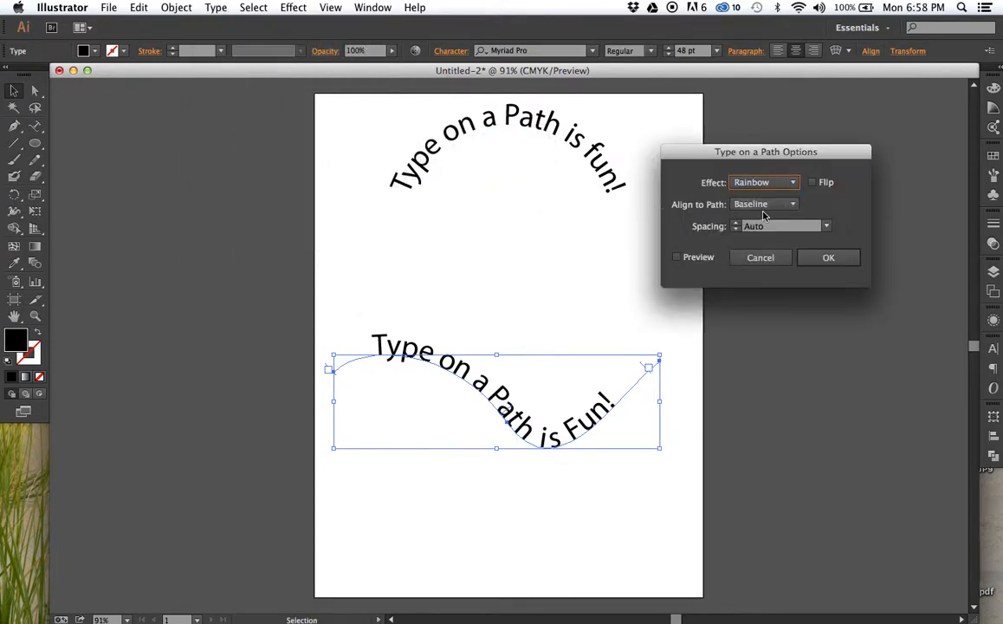
left_click(737, 204)
left_click(762, 249)
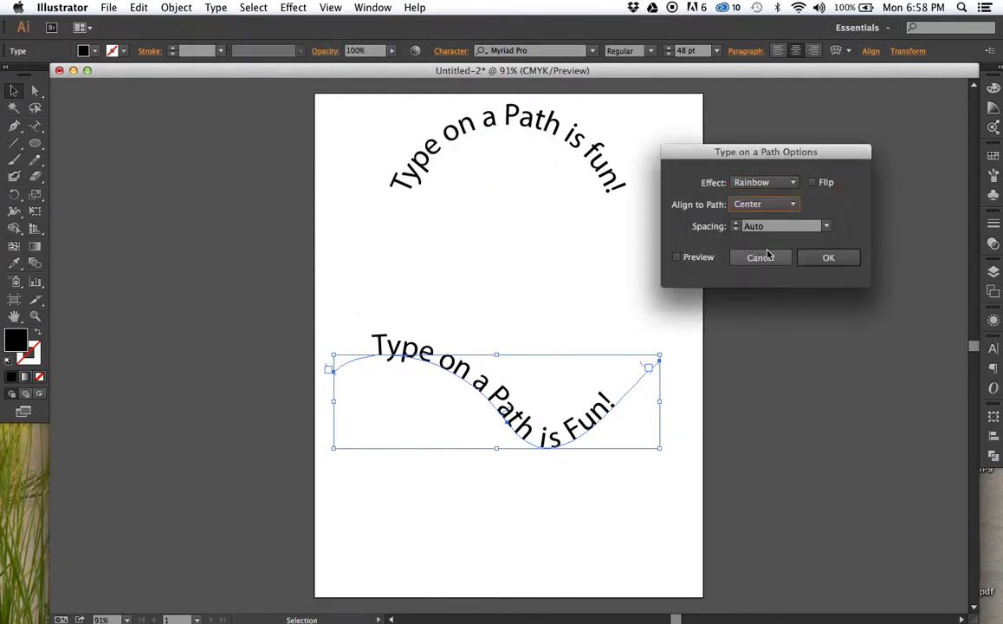
left_click(677, 257)
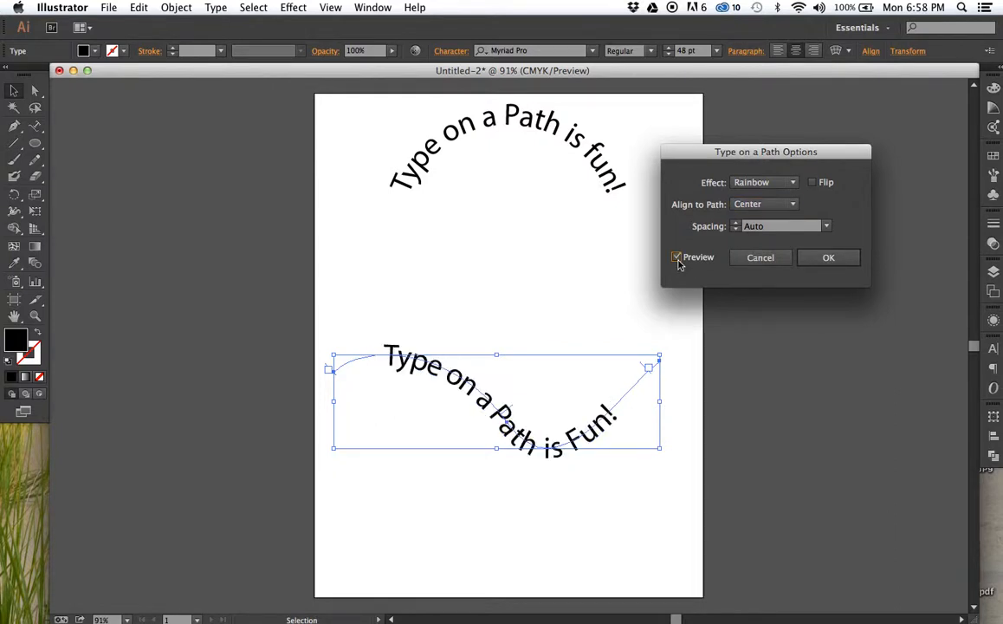
left_click(824, 261)
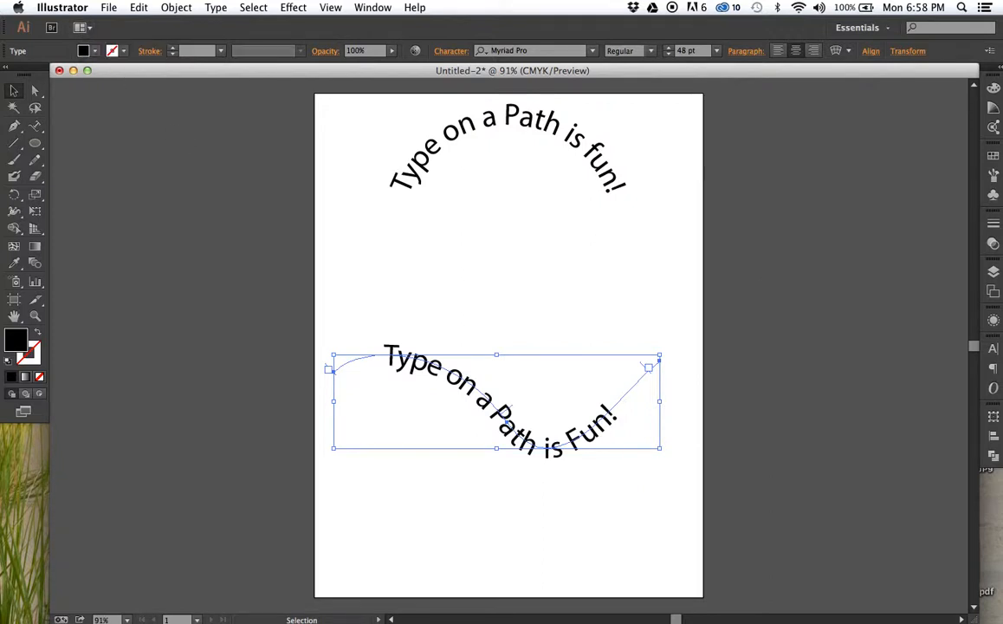
- Switch to QuickTime Player and quit it to bring up the save prompt for the screen recording
mouse_move(200, 618)
left_click(296, 617)
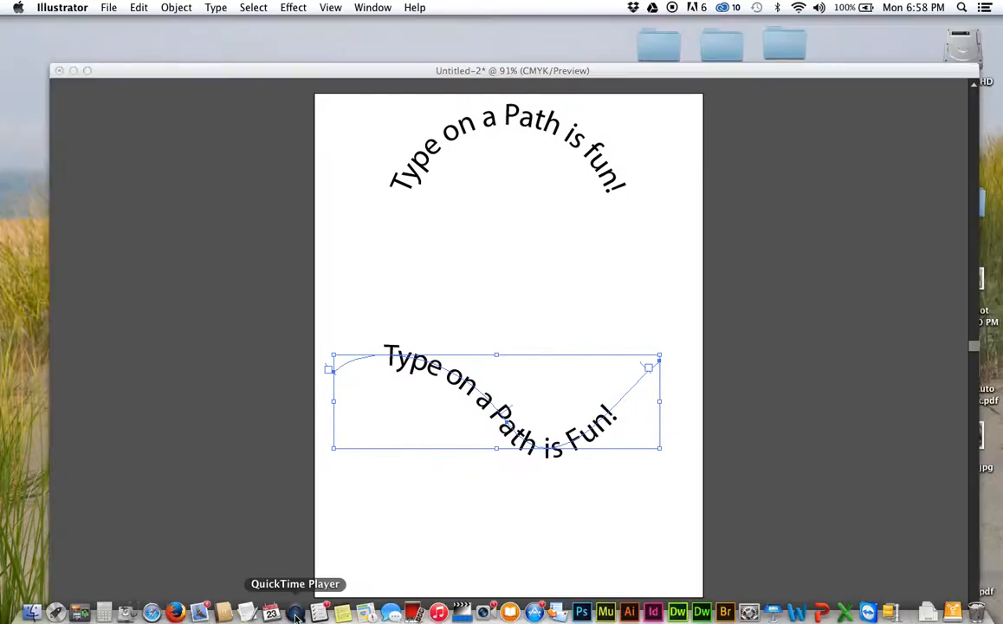
left_click(82, 9)
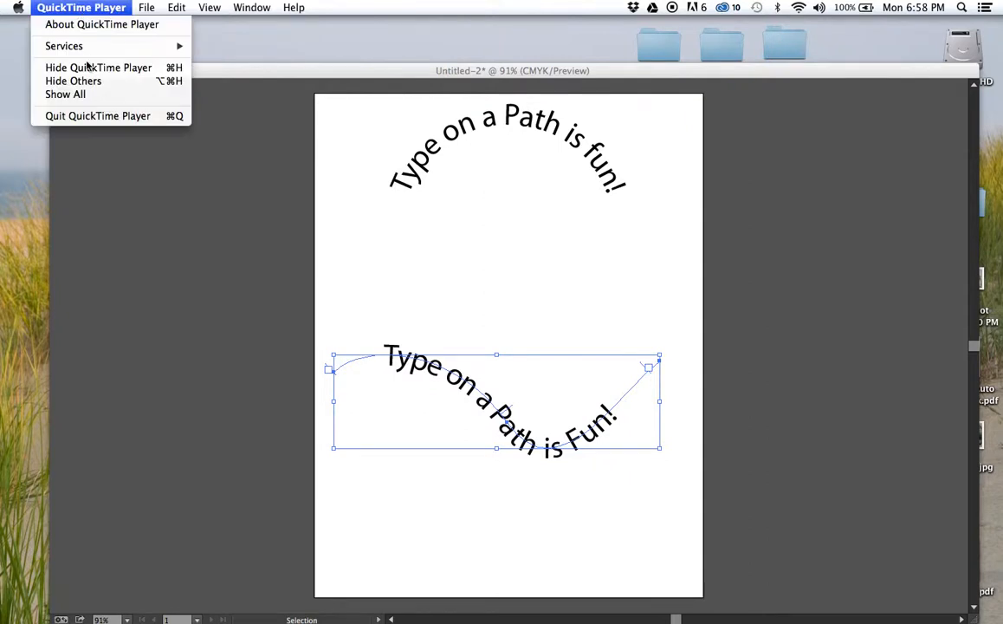
left_click(90, 116)
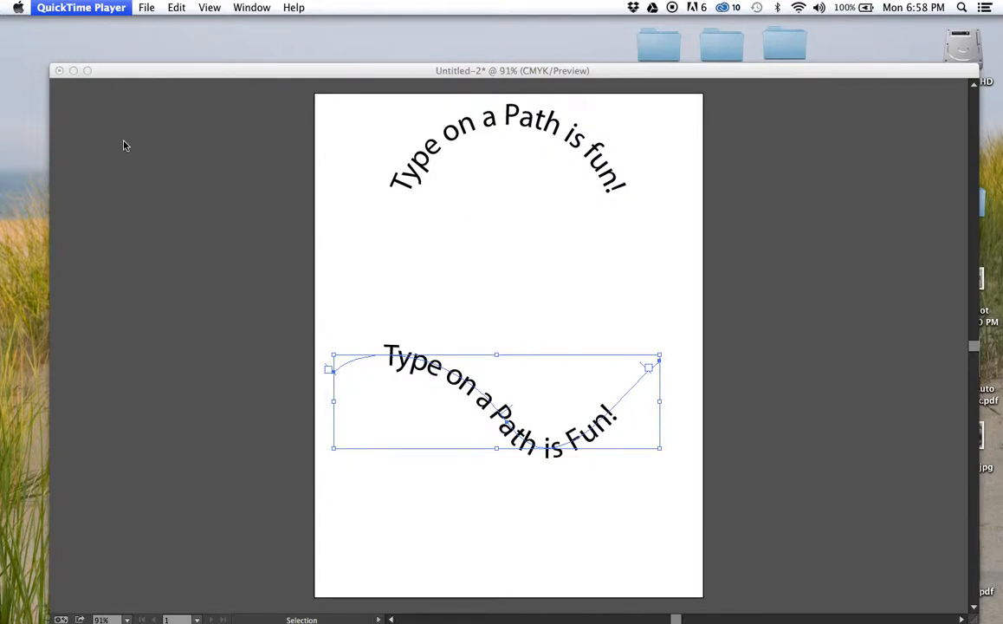
key("super+w")
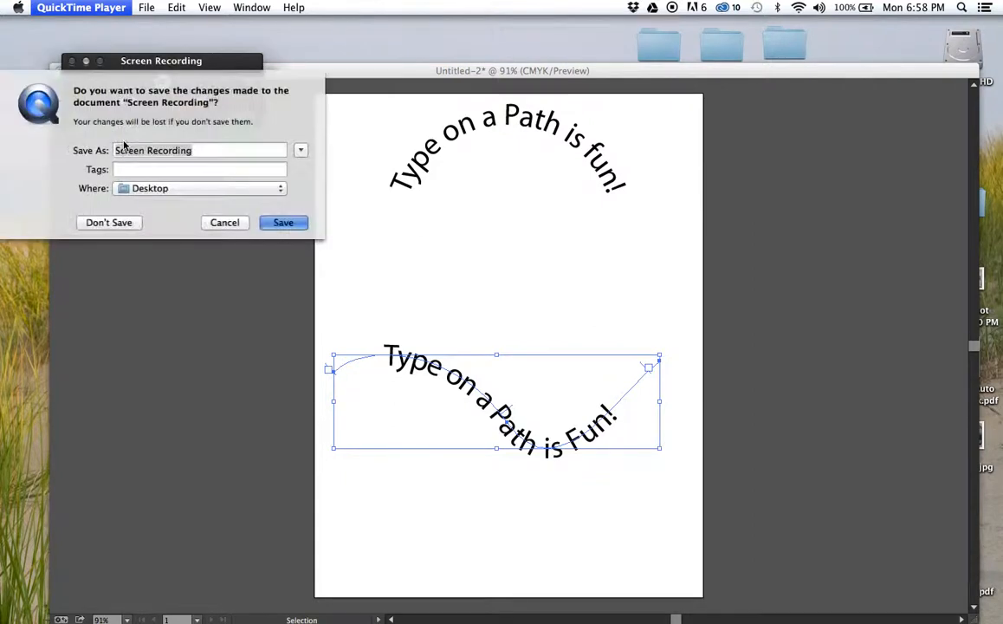
- Enter "Text in Illustrator" as the screen recording's file name, keeping Desktop as the save location
type("T")
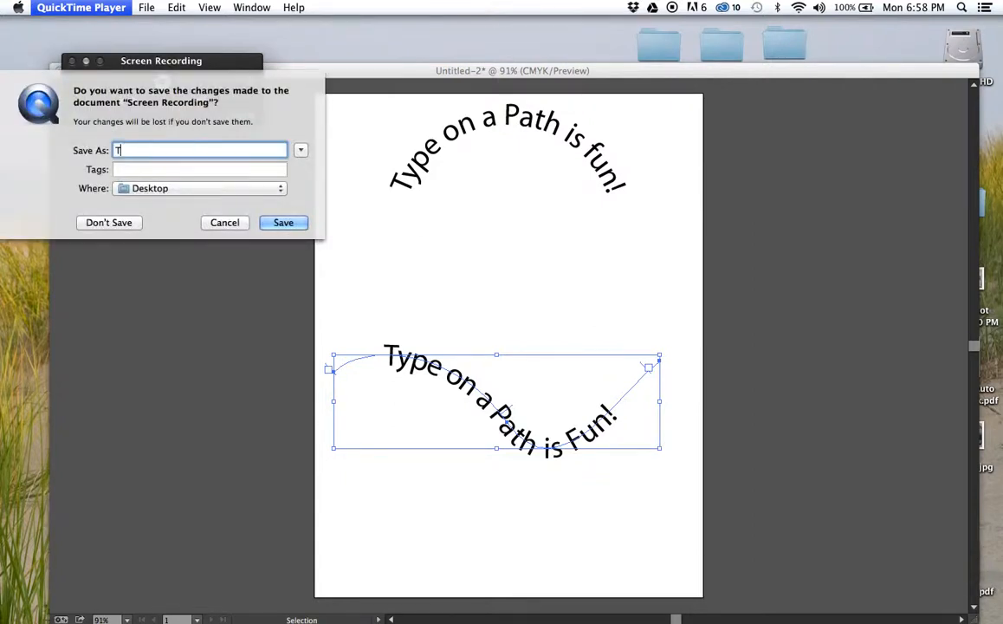
type("ext o")
key("BackSpace")
type("in Illustrator")
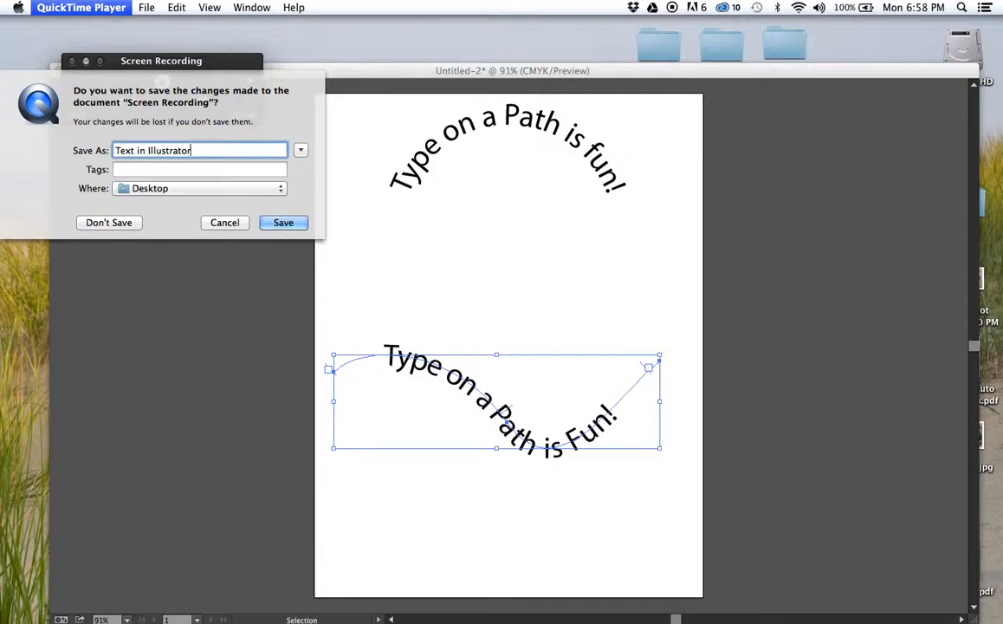